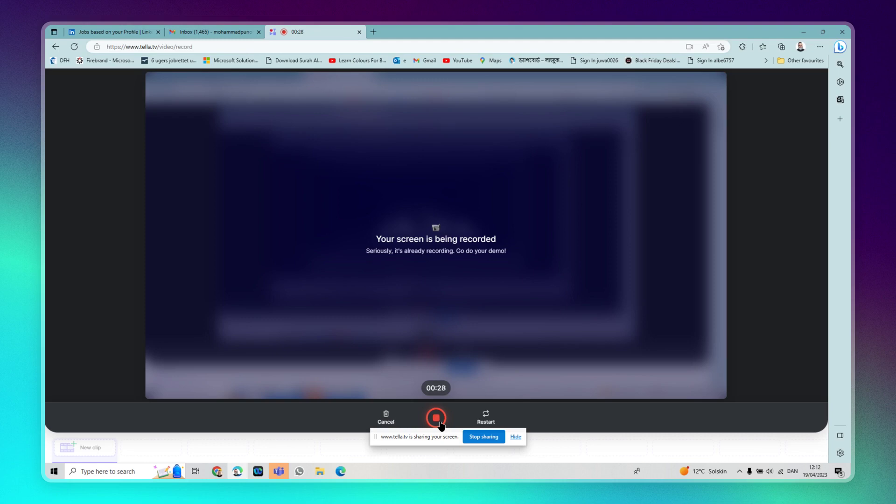
Open the Azure portal's sign-in page in a new browser tab.
left_click(372, 31)
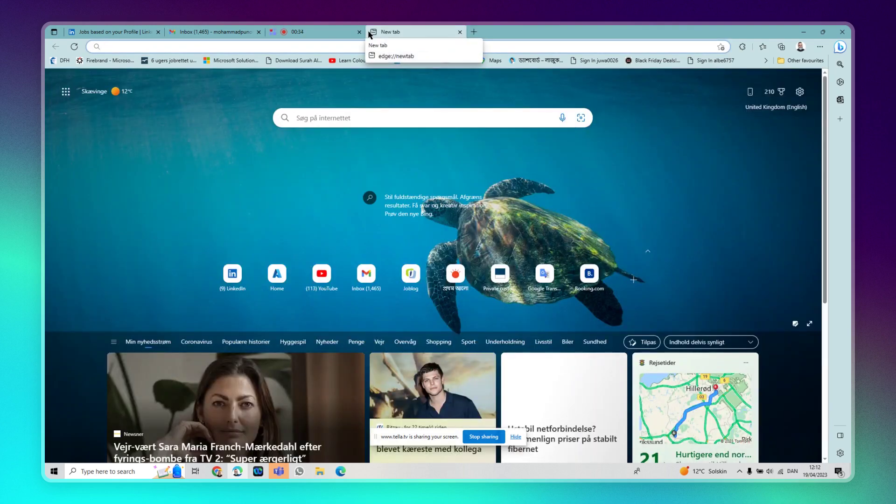
type("opo")
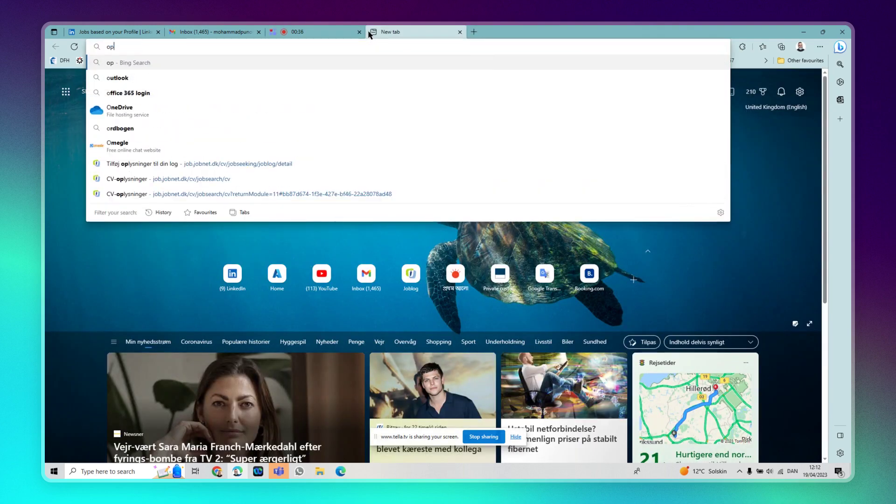
key("BackSpace")
key("BackSpace")
key("BackSpace")
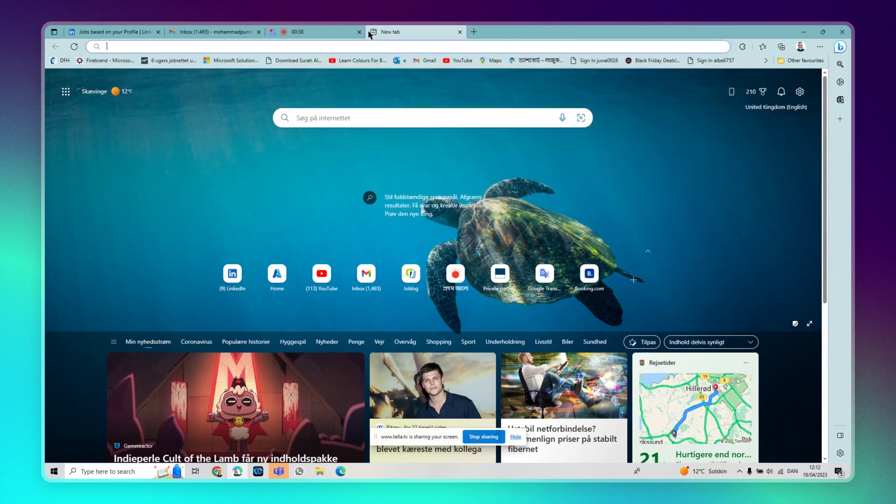
type("po")
key("Return")
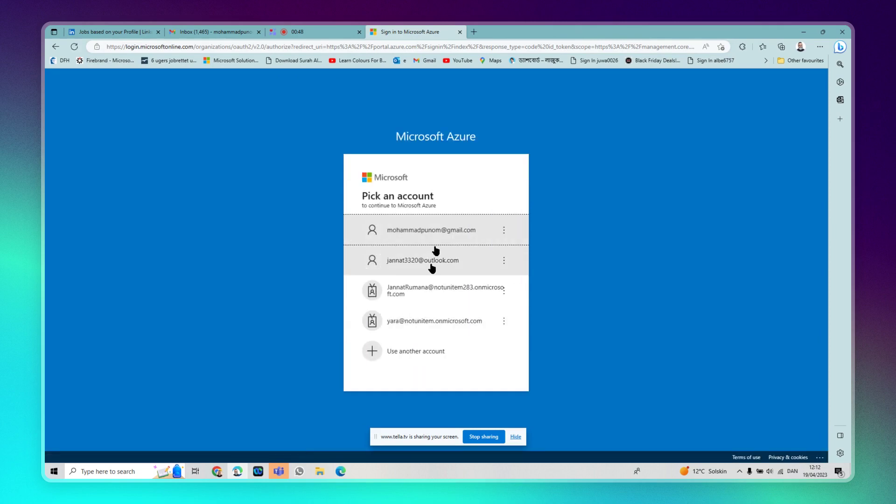
Sign in to Microsoft Azure with the first listed account and its saved password.
left_click(443, 234)
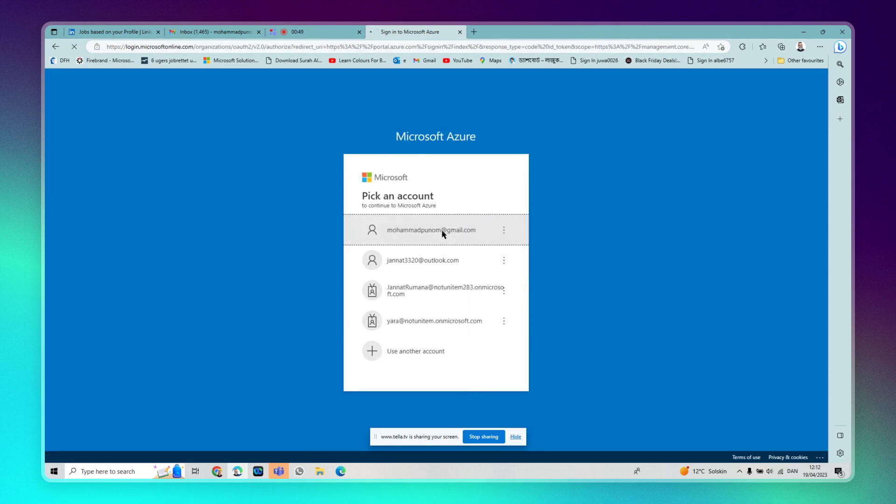
left_click(444, 232)
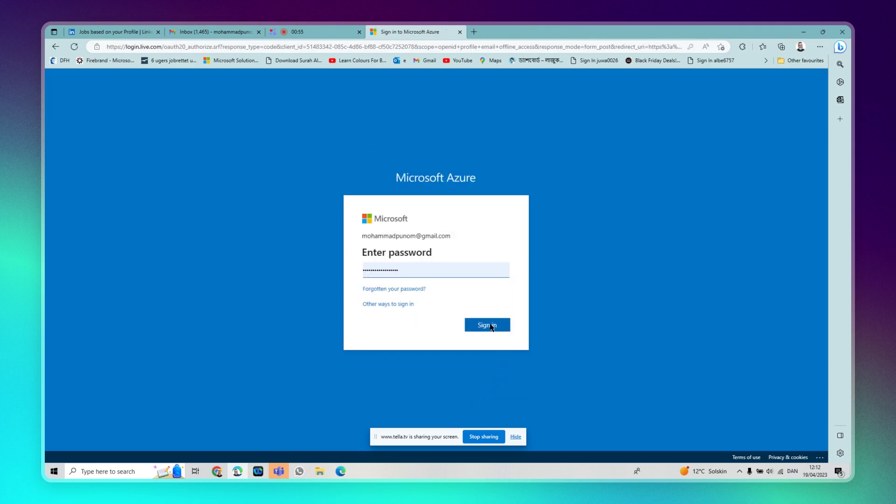
left_click(491, 327)
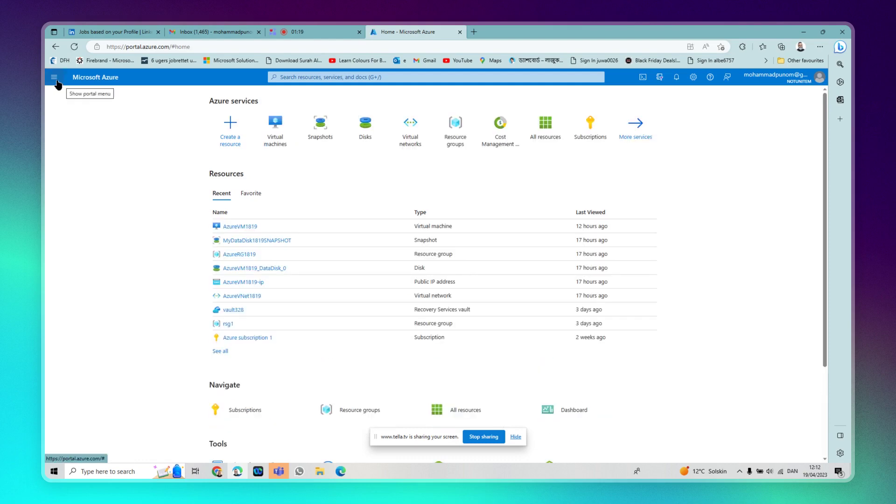
Search the portal for the Snapshots service and open the snapshot MyDataDisk1819SNAPSHOT.
left_click(55, 80)
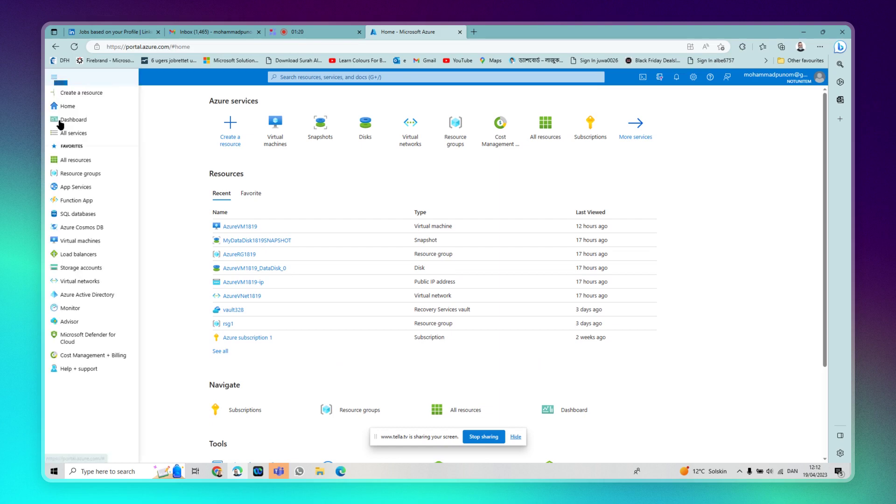
left_click(68, 108)
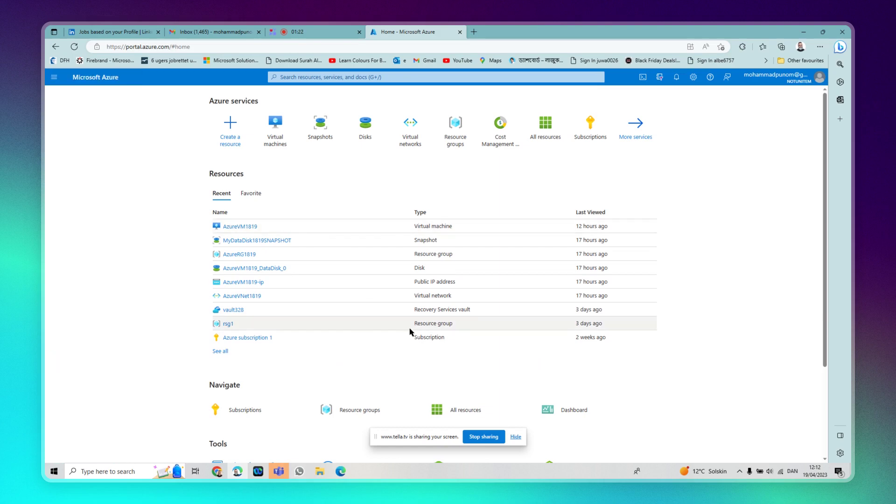
left_click(294, 77)
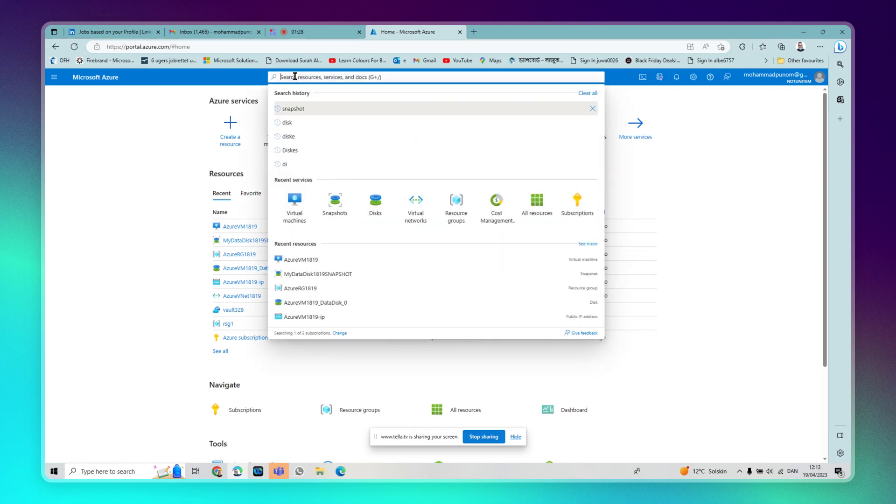
type("sna")
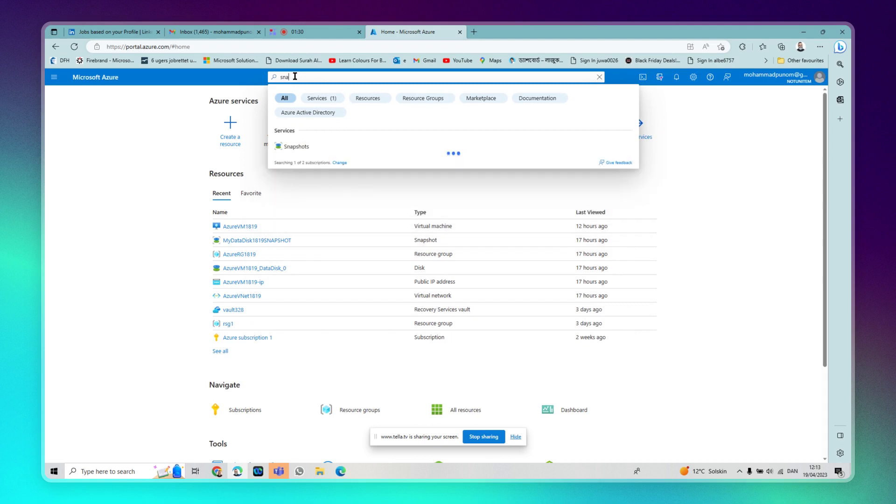
left_click(297, 147)
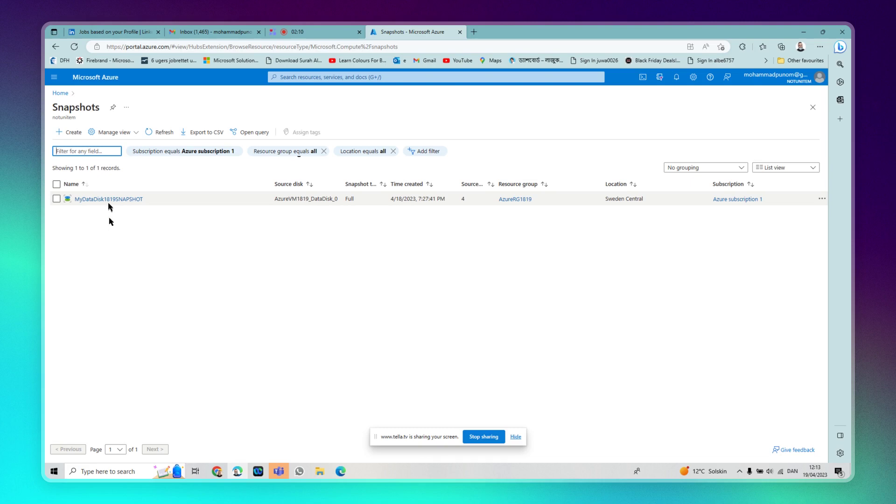
left_click(133, 200)
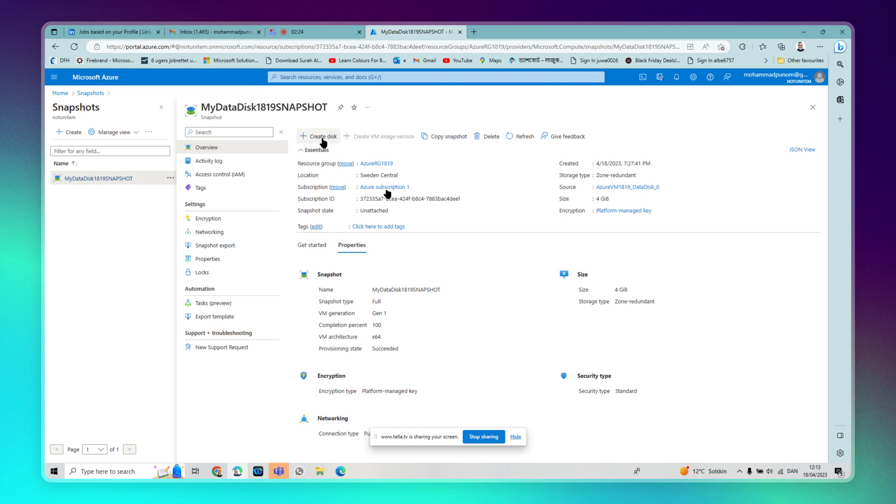
Start creating a managed disk from the snapshot and name it RecoveryDataDisk1819.
left_click(323, 140)
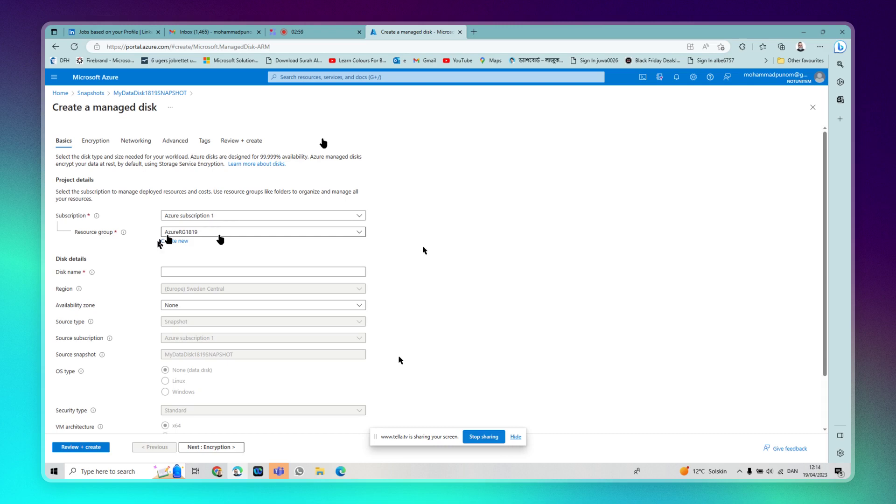
left_click(216, 270)
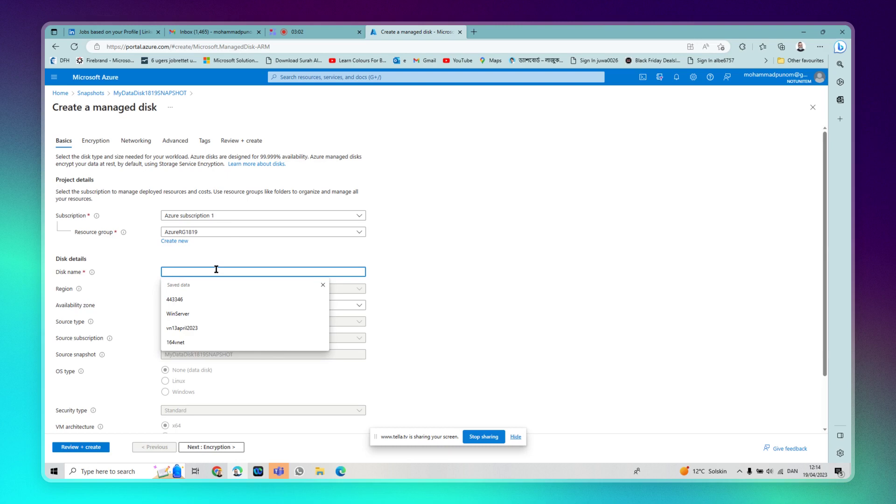
type("Reco")
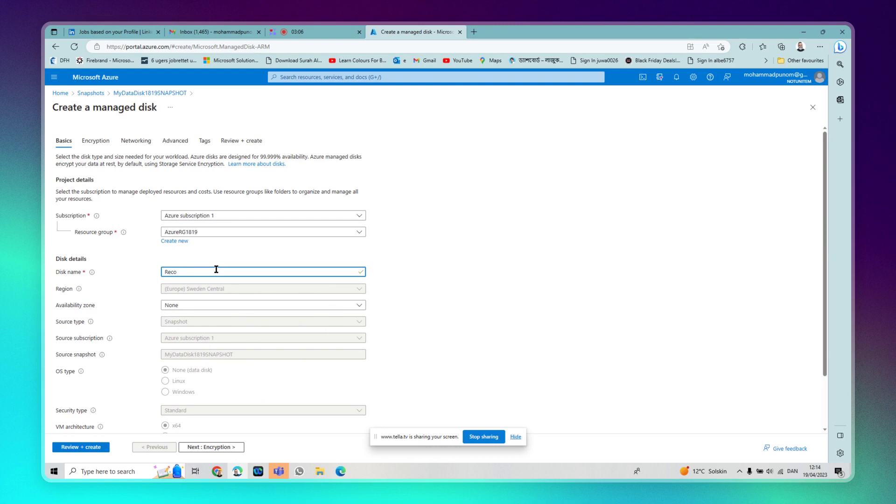
type("veryDataDisk1819")
scroll(254, 390, "down", 2)
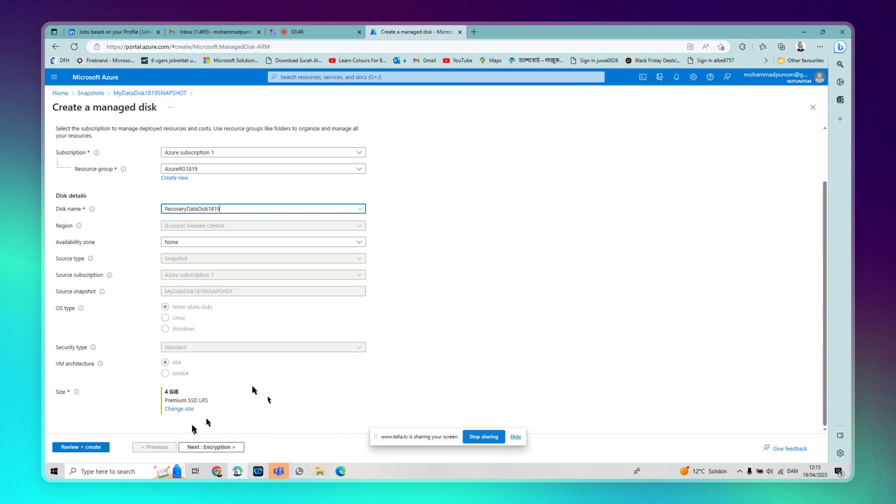
Set the new disk's size to 16 GiB (P3) with Premium SSD locally-redundant storage.
left_click(177, 409)
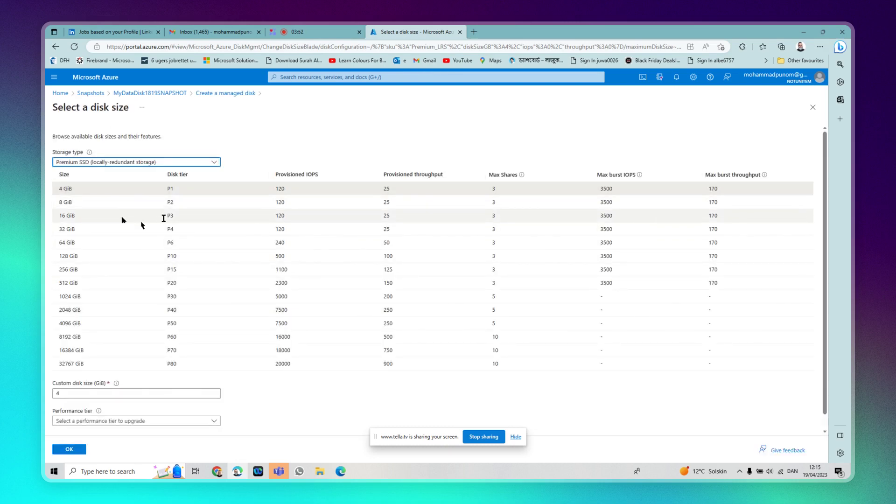
left_click(64, 216)
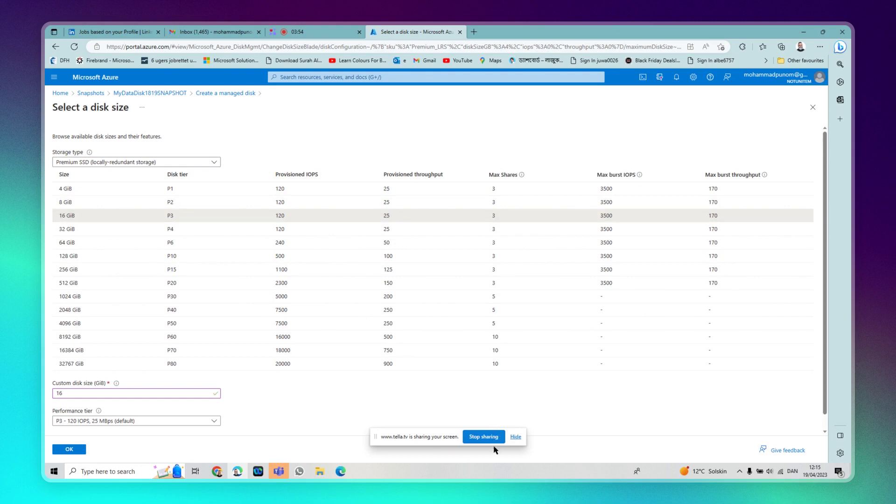
left_click(79, 451)
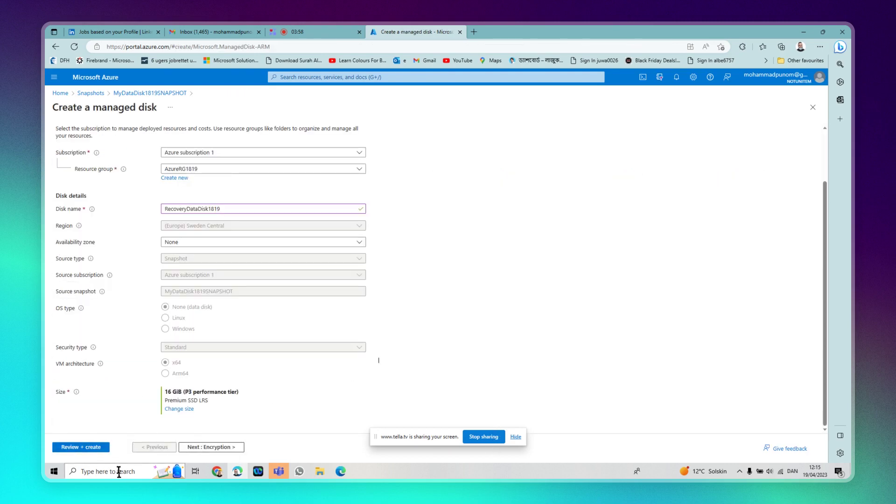
Keep the default encryption, networking, advanced and tag settings, and create the managed disk.
left_click(217, 450)
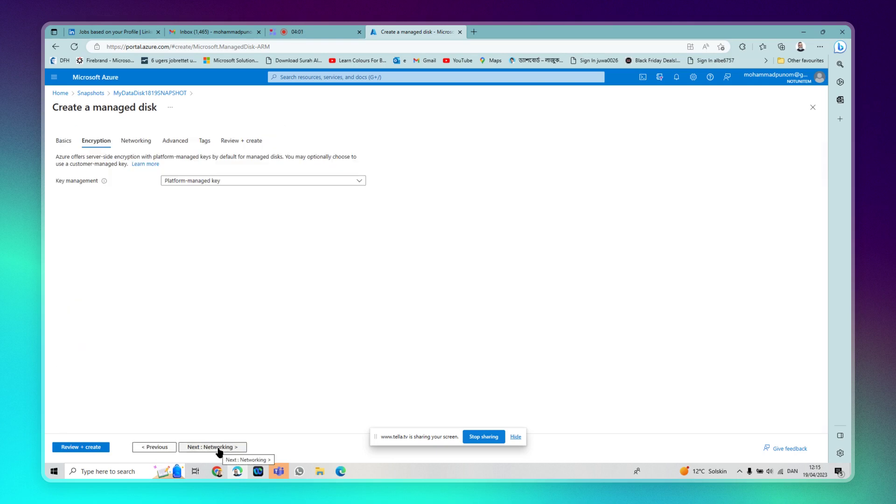
left_click(218, 448)
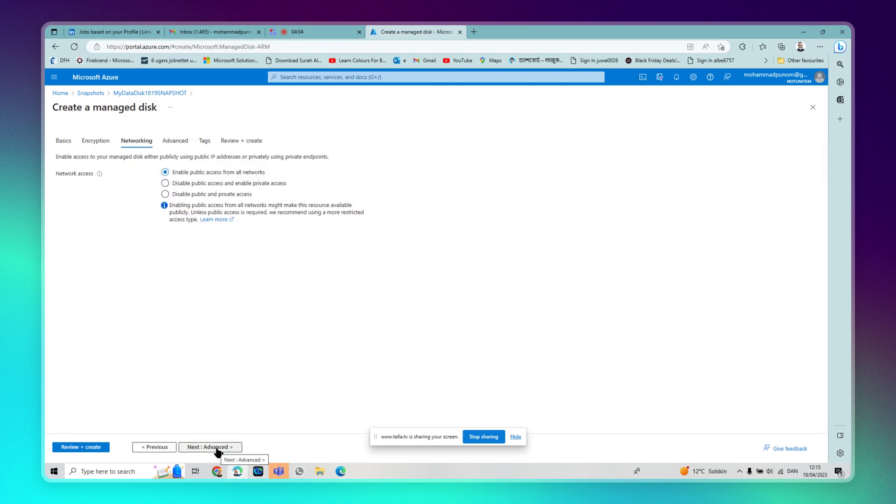
left_click(218, 449)
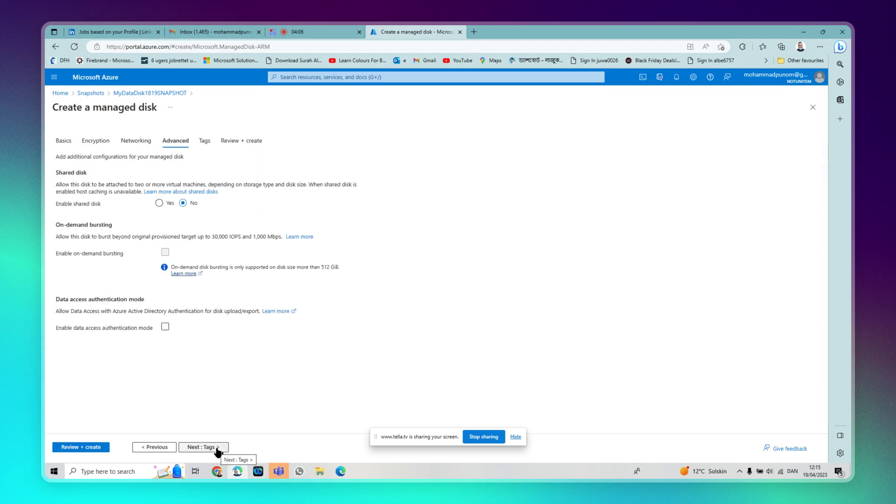
left_click(218, 449)
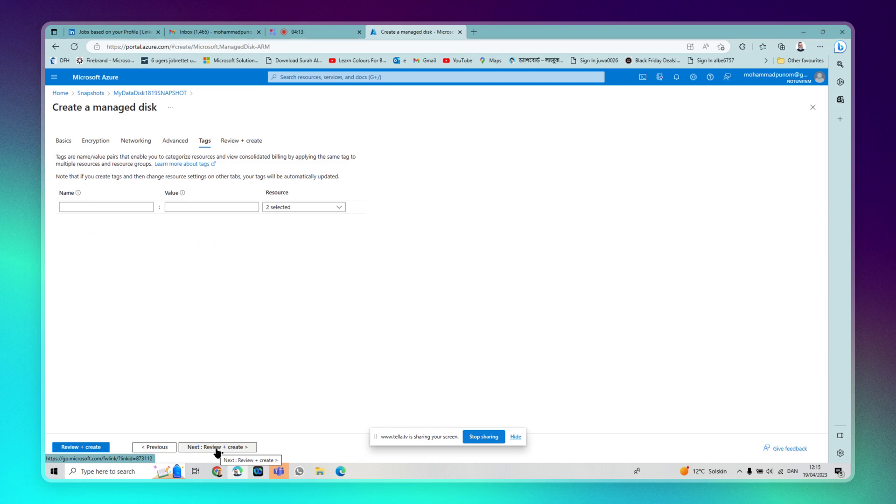
left_click(217, 449)
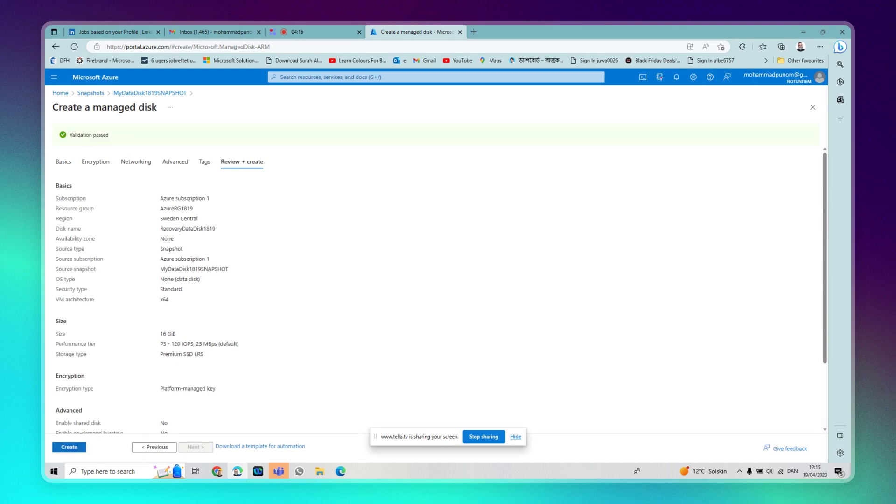
left_click(73, 448)
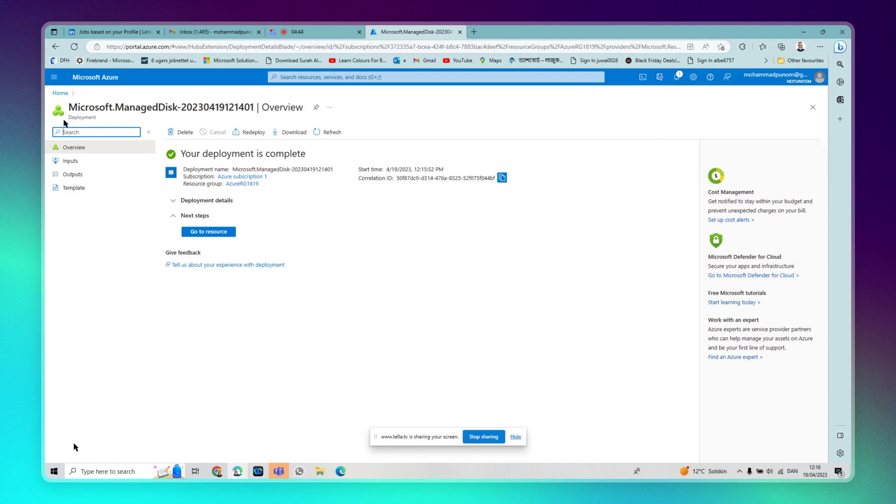
Return to the portal home page and open the list of disks to check the new recovery disk.
left_click(60, 94)
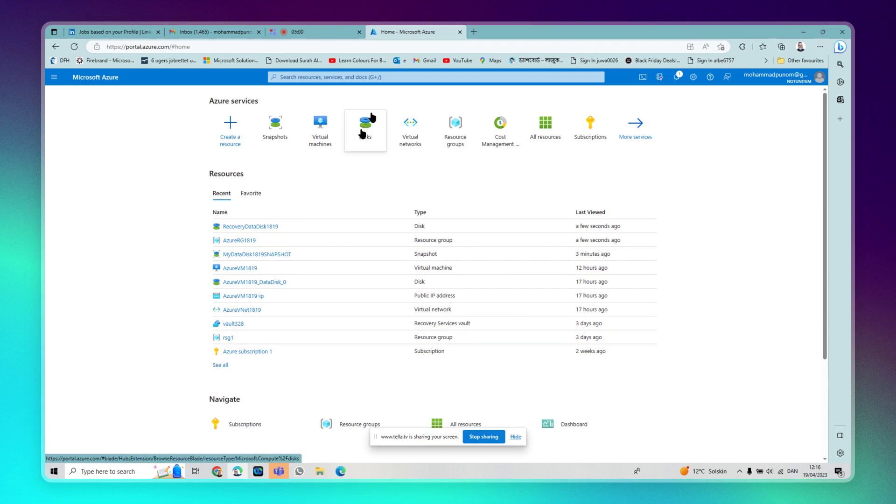
left_click(394, 77)
type("di")
left_click(394, 78)
type("Di")
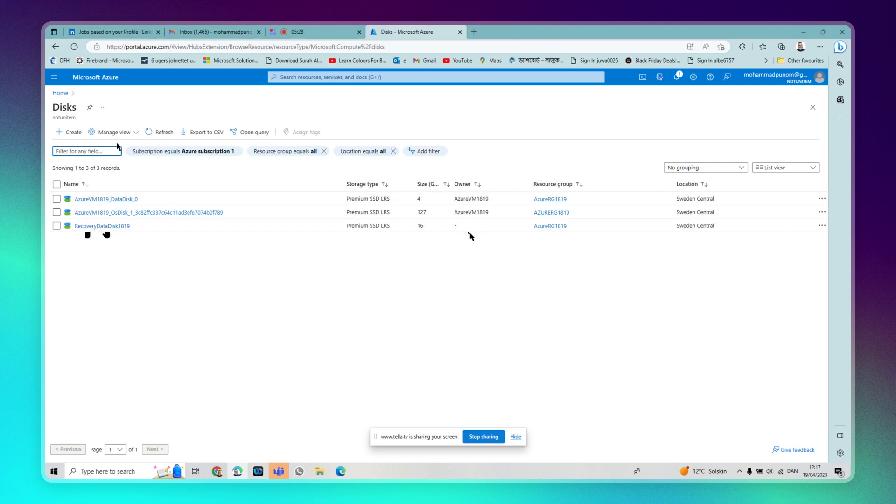
Open the virtual machine AzureVM1819 from the virtual machines list and start it.
left_click(61, 93)
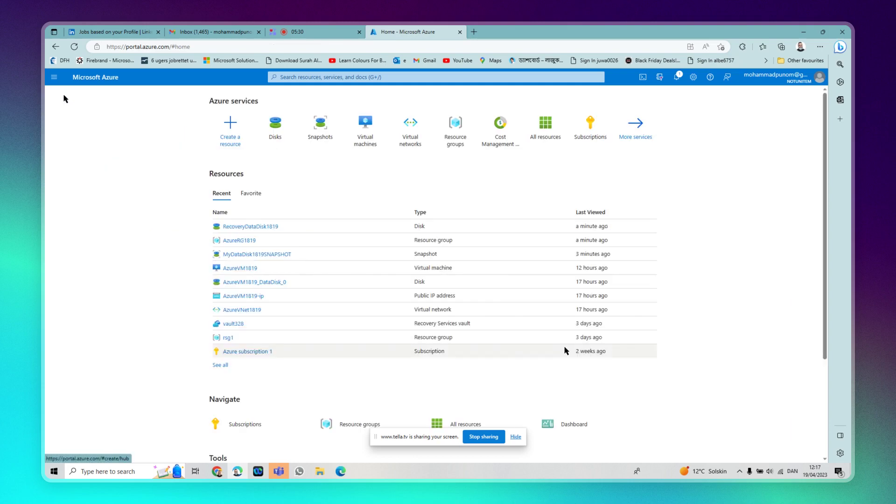
left_click(367, 126)
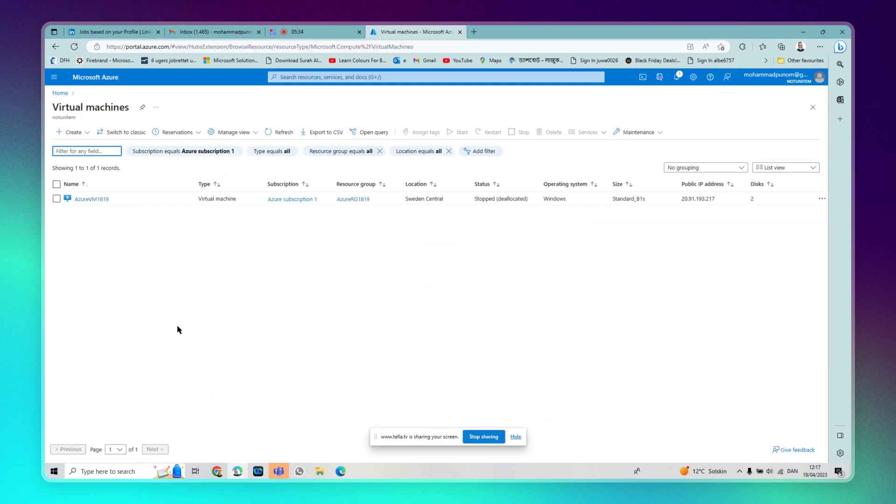
left_click(88, 199)
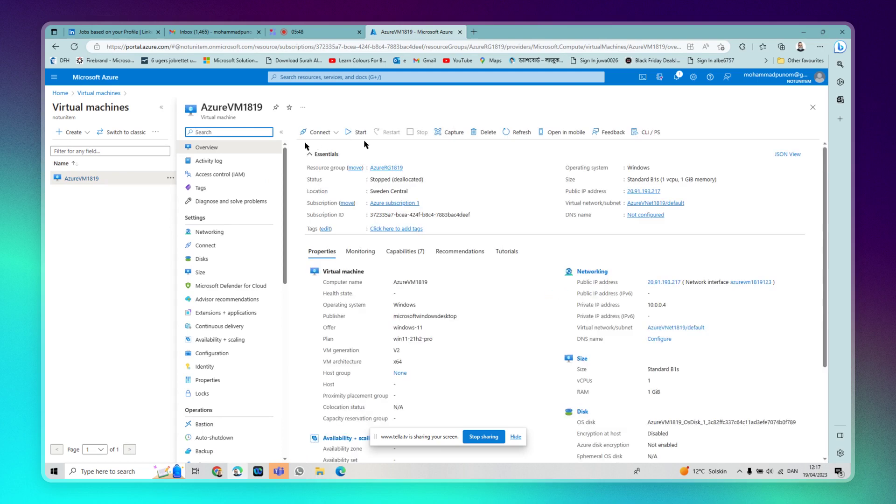
left_click(347, 134)
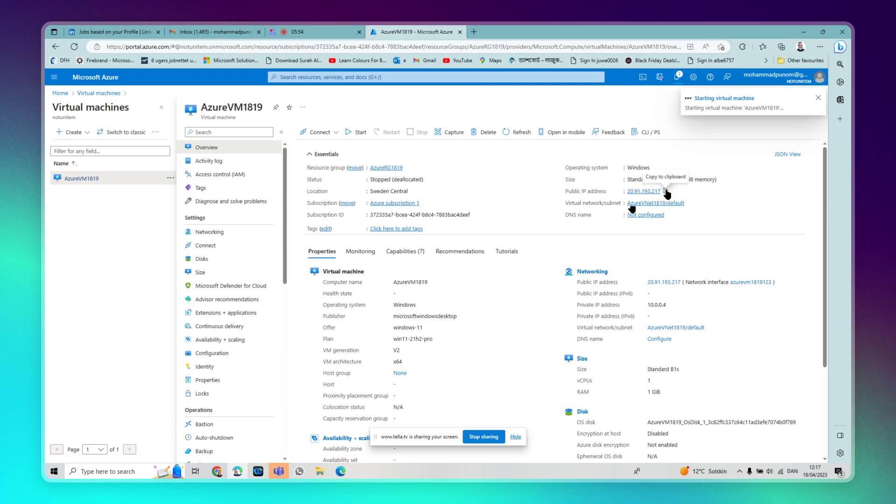
Copy AzureVM1819's public IP address and open the Remote Desktop Connection app.
left_click(666, 191)
left_click(53, 472)
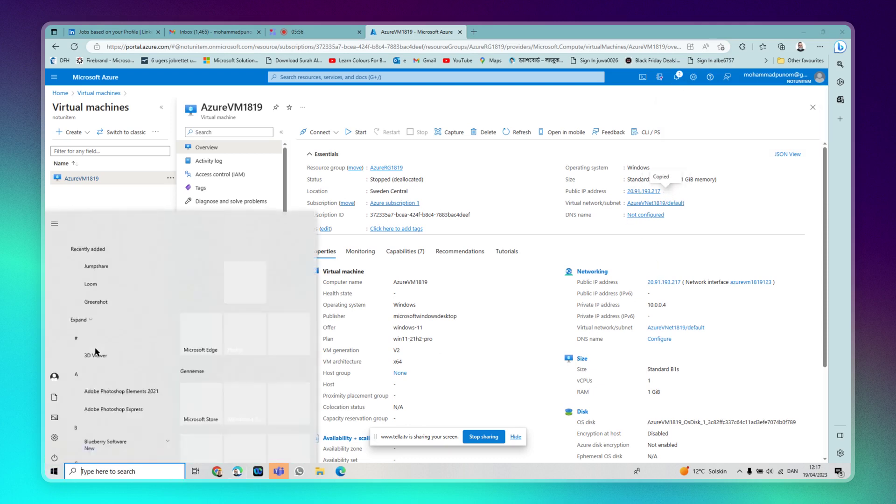
left_click(98, 469)
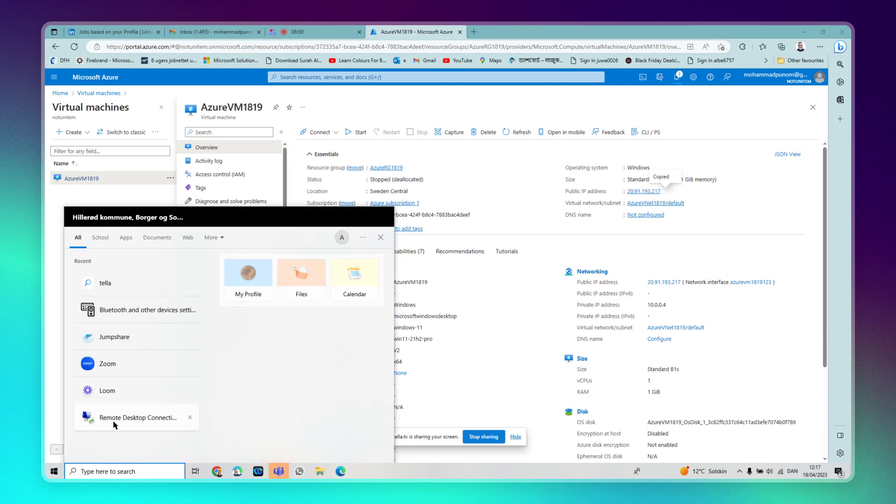
left_click(126, 419)
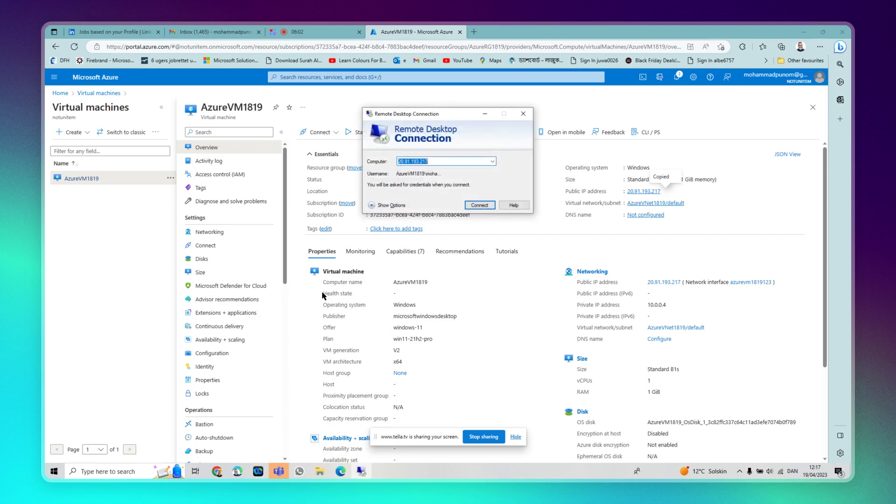
Connect by remote desktop to 20.91.193.217, enter the account password, and accept the untrusted certificate.
right_click(454, 161)
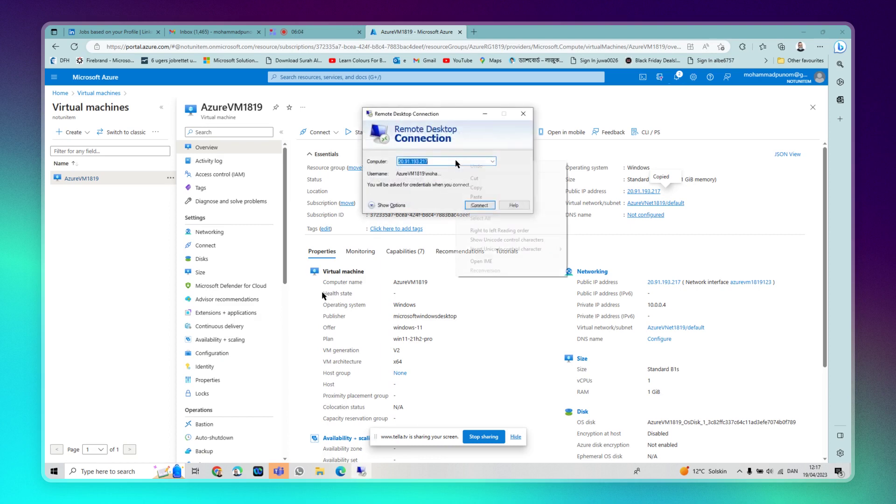
left_click(498, 197)
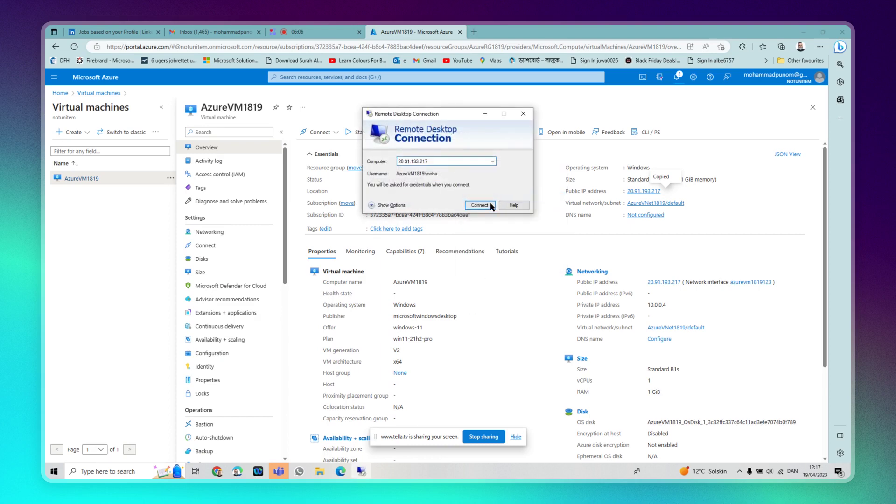
left_click(491, 205)
left_click(486, 208)
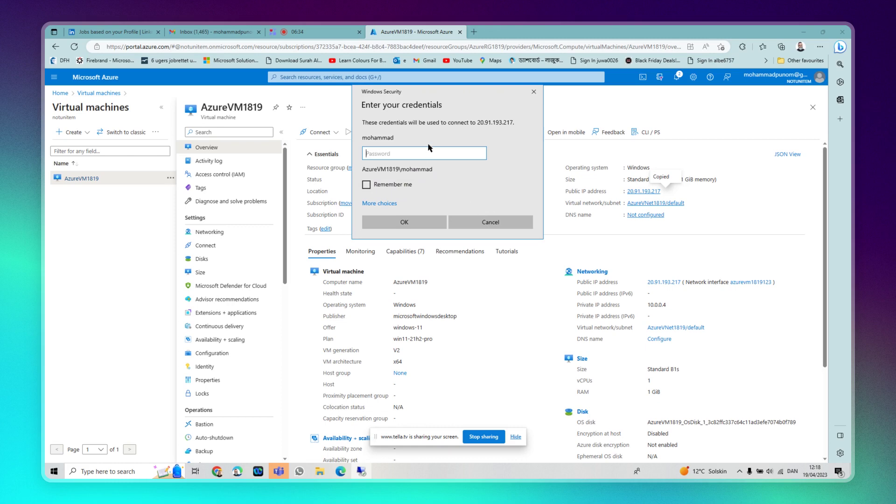
type("***************")
key("Return")
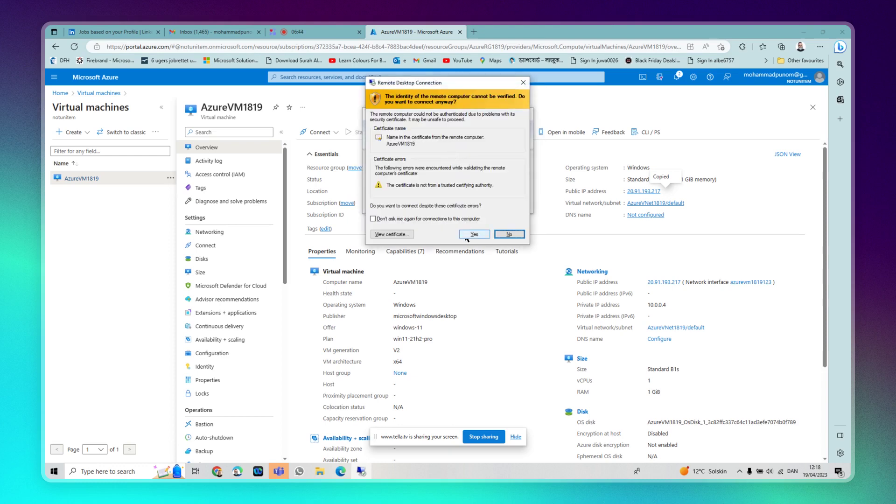
left_click(473, 236)
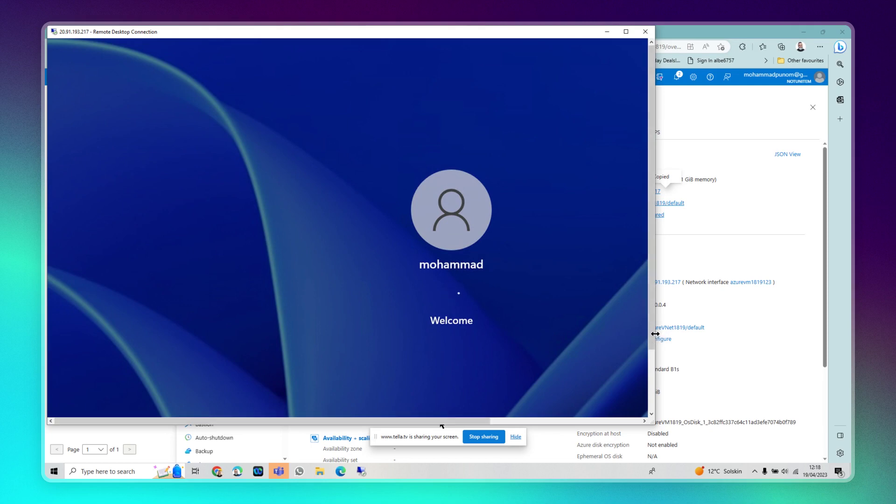
Find and open Disk Management in the remote session, and look through the disks attached to the virtual machine.
left_click_drag(655, 336, 645, 364)
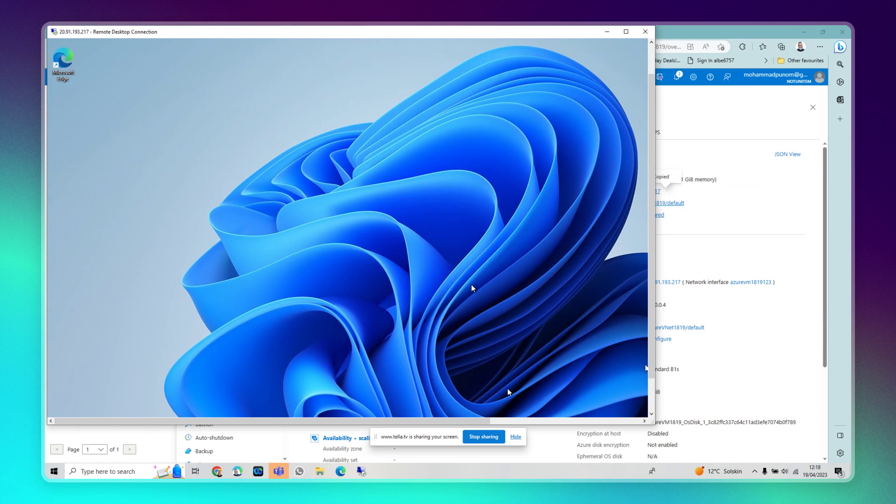
left_click_drag(650, 302, 646, 368)
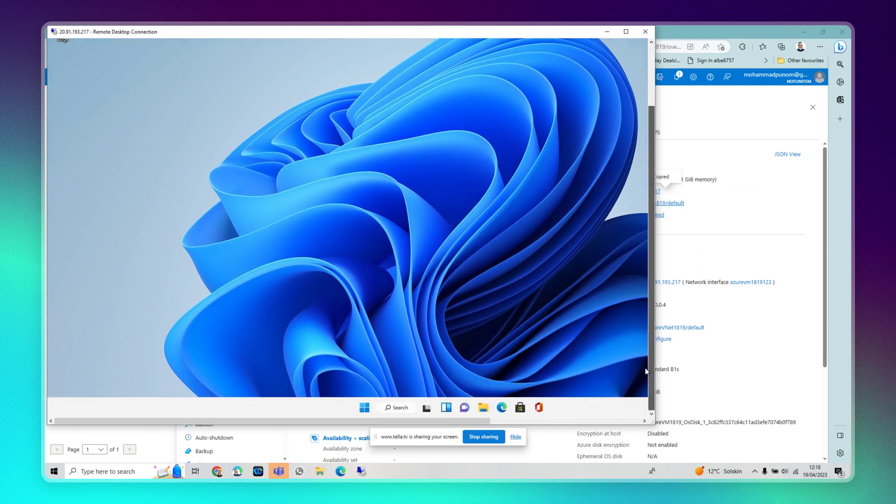
left_click(364, 408)
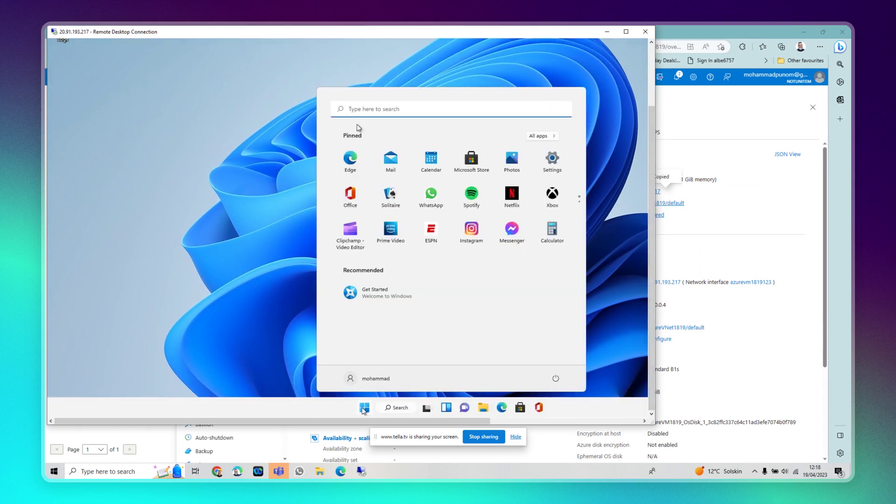
left_click(368, 109)
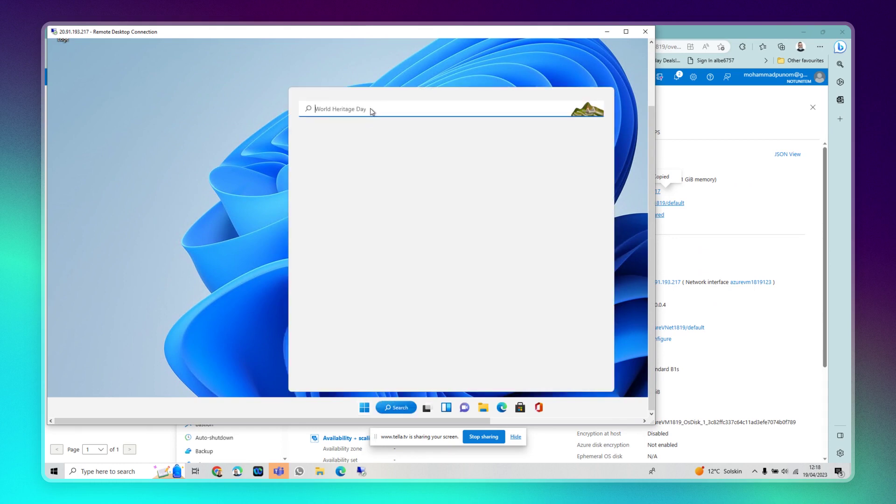
type("Disk ")
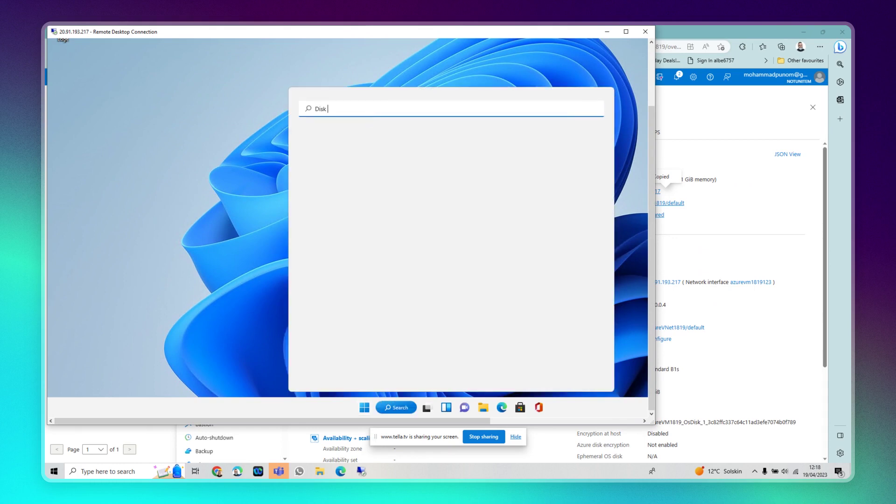
type("Management")
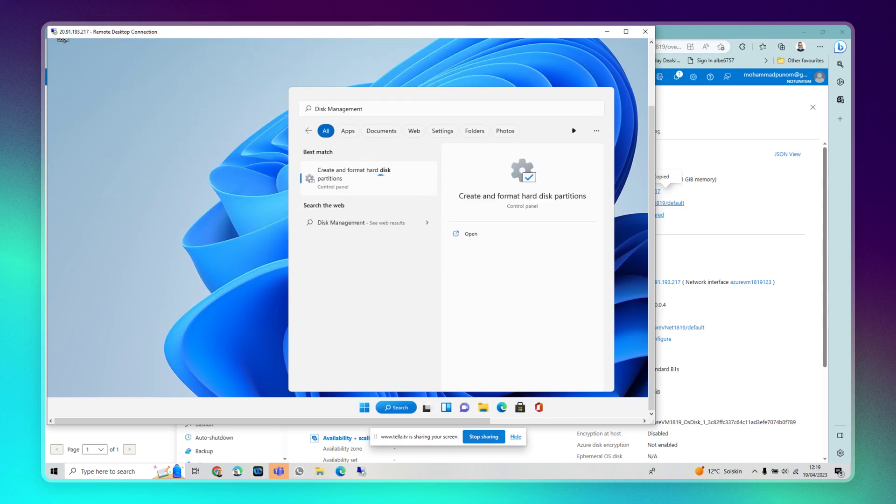
left_click(381, 175)
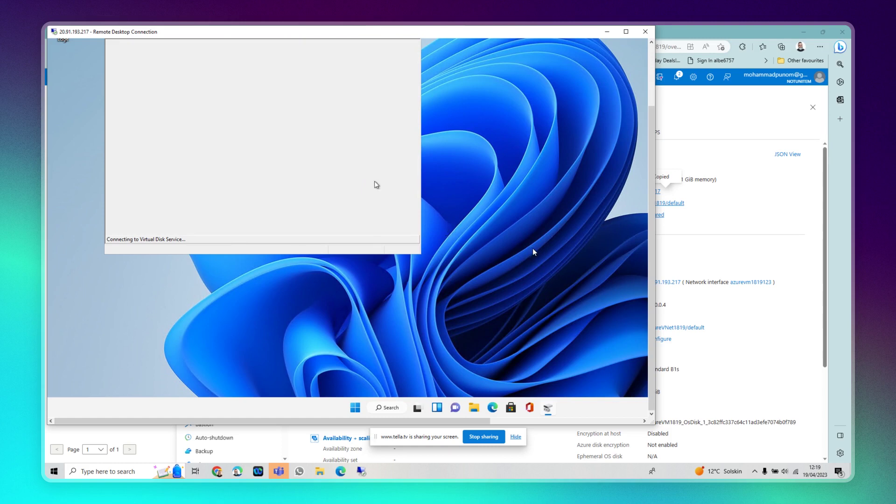
left_click_drag(651, 230, 658, 197)
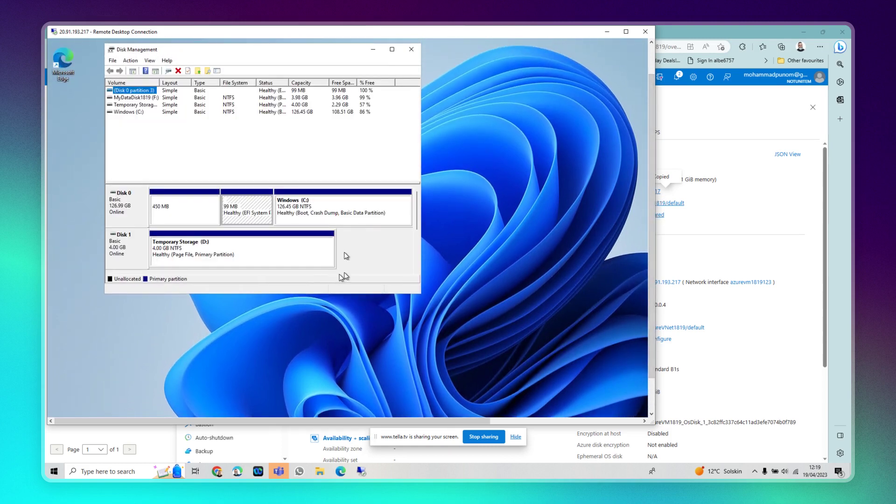
left_click_drag(417, 226, 417, 237)
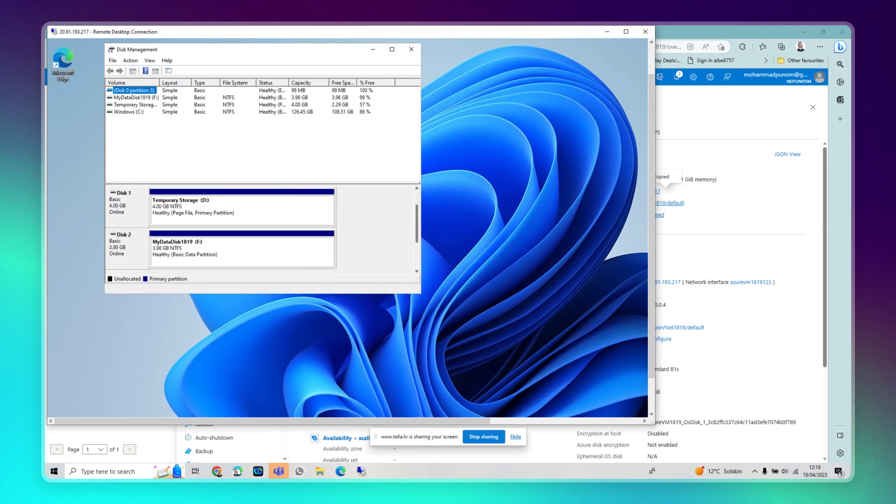
left_click_drag(418, 239, 417, 263)
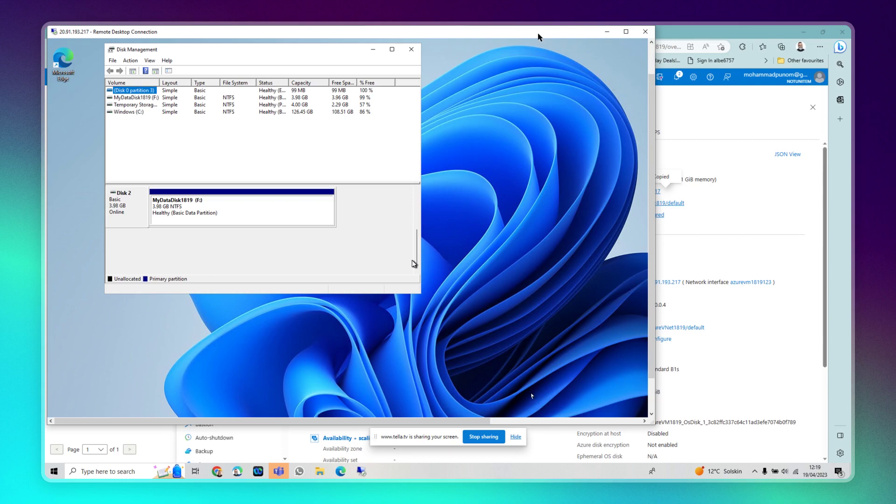
Switch to the Azure portal and open RecoveryDataDisk1819 from the list of disks to check its overview.
left_click(758, 33)
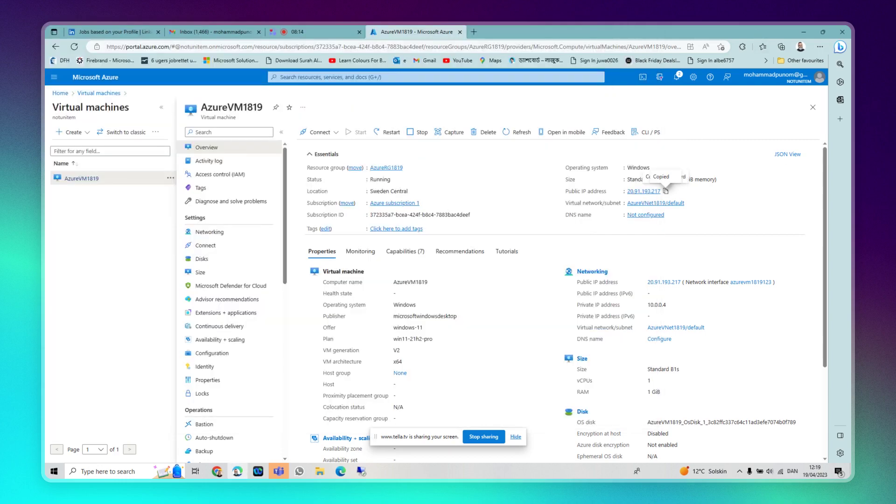
left_click(60, 93)
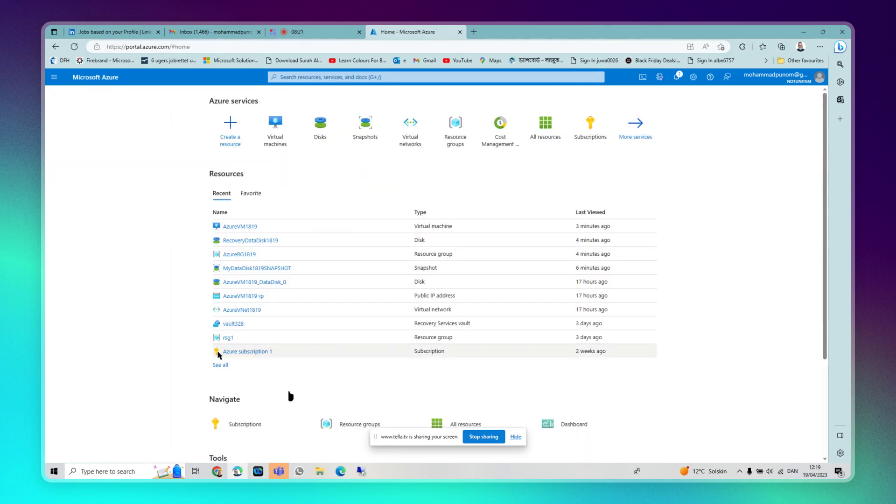
mouse_move(254, 256)
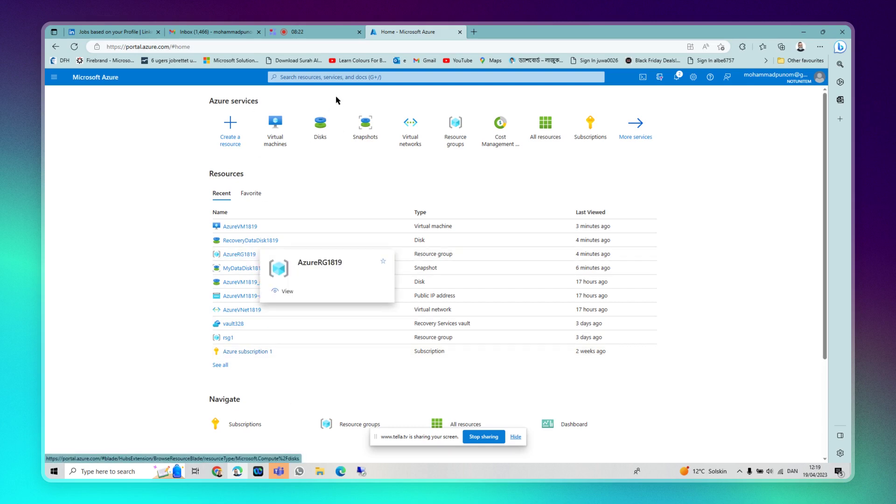
left_click(321, 130)
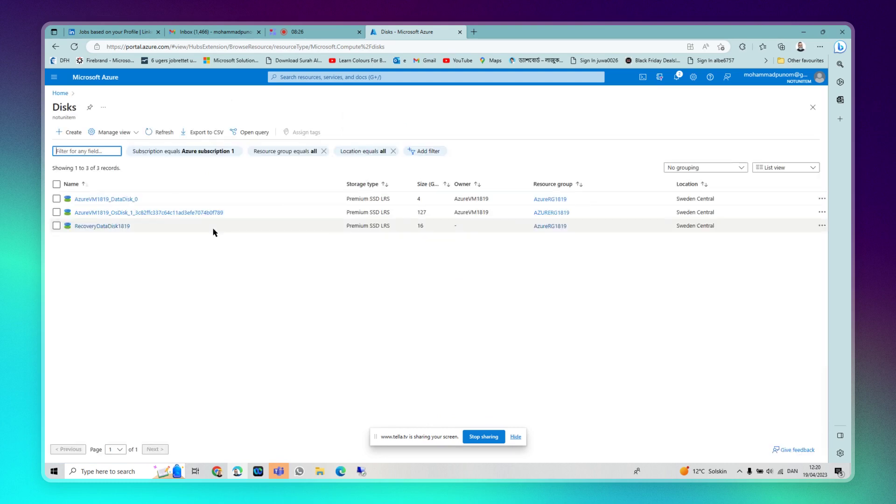
left_click(89, 229)
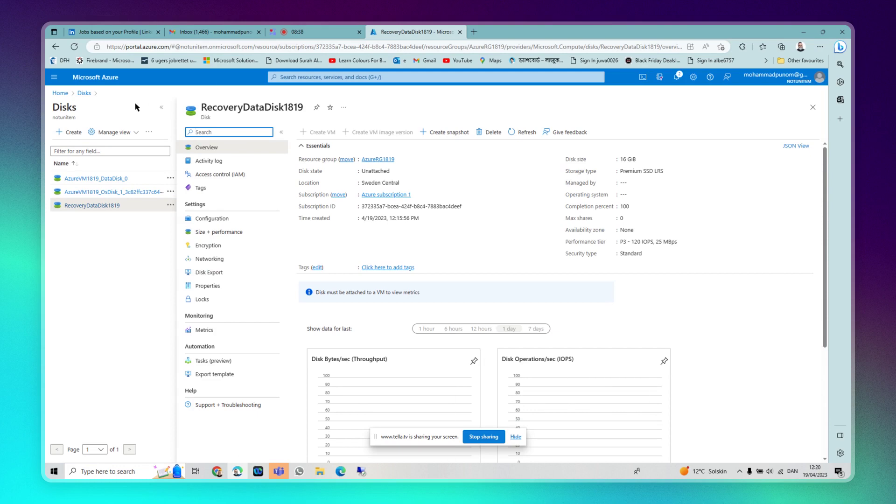
Go back to the portal home page and open the disk settings of the virtual machine AzureVM1819.
left_click(61, 93)
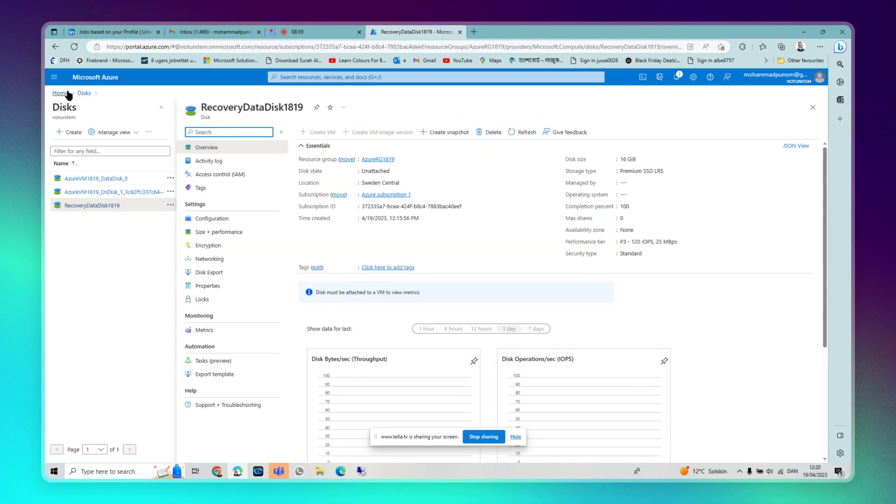
left_click(65, 93)
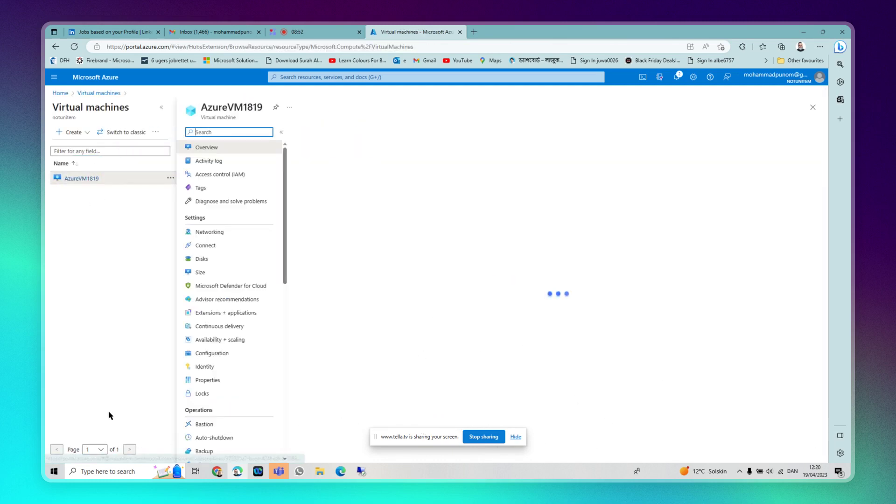
left_click(201, 259)
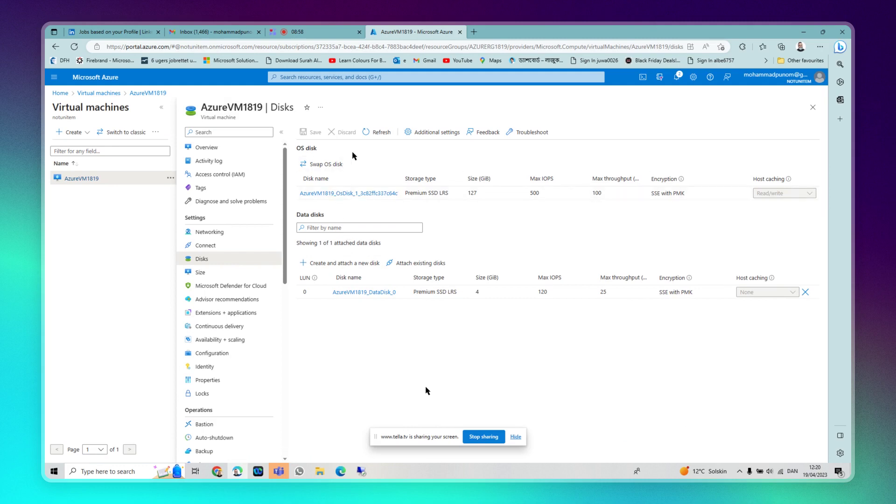
Attach the existing disk RecoveryDataDisk1819 at LUN 1 with Read/write host caching, save the change, and check the update notification.
left_click(432, 269)
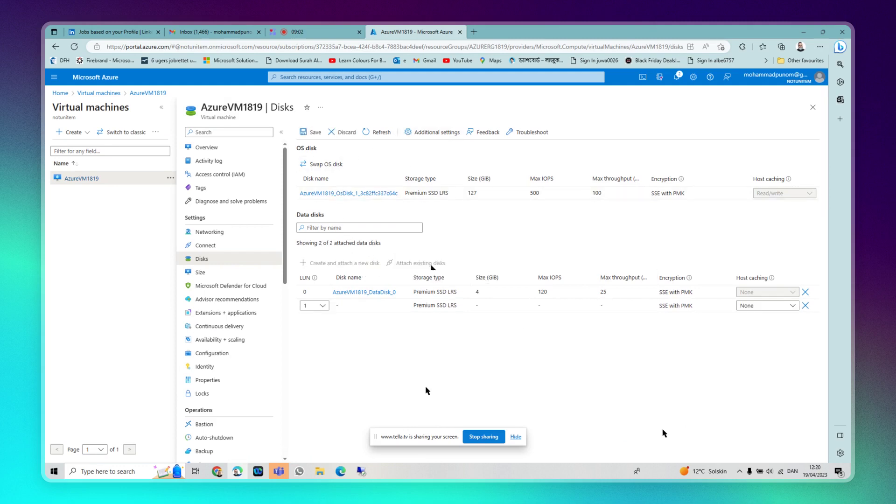
left_click(399, 306)
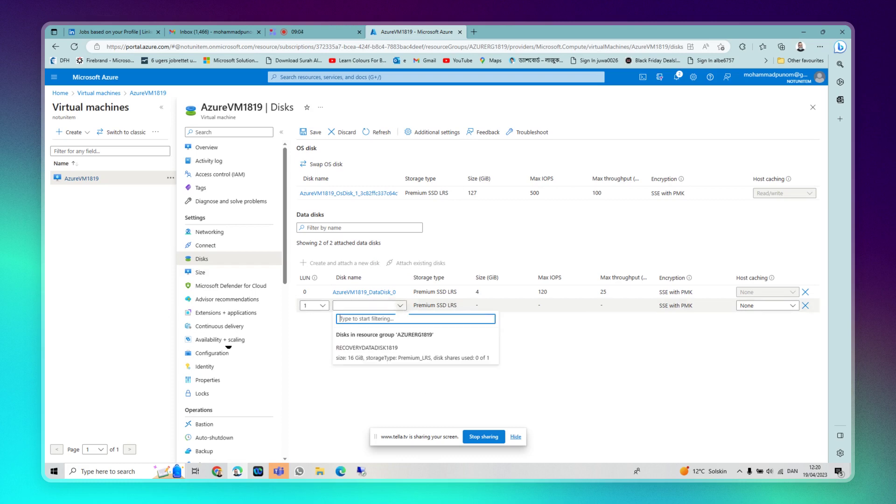
left_click(393, 351)
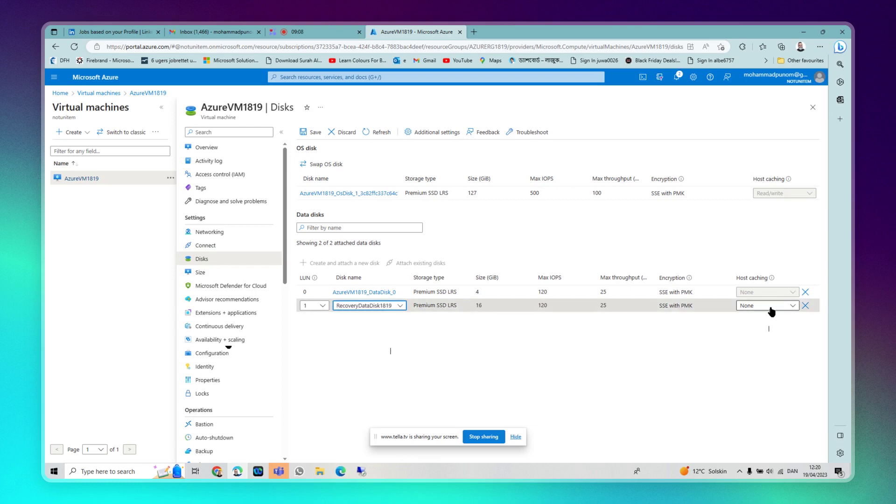
left_click(794, 309)
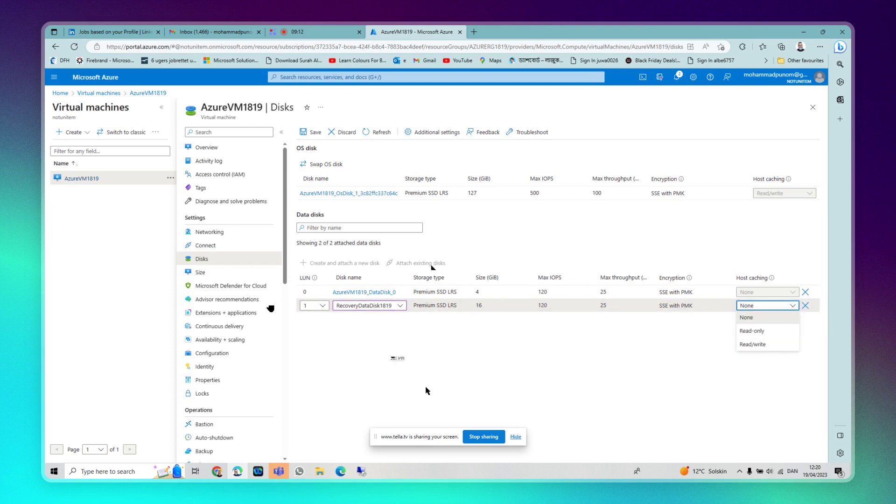
left_click(770, 346)
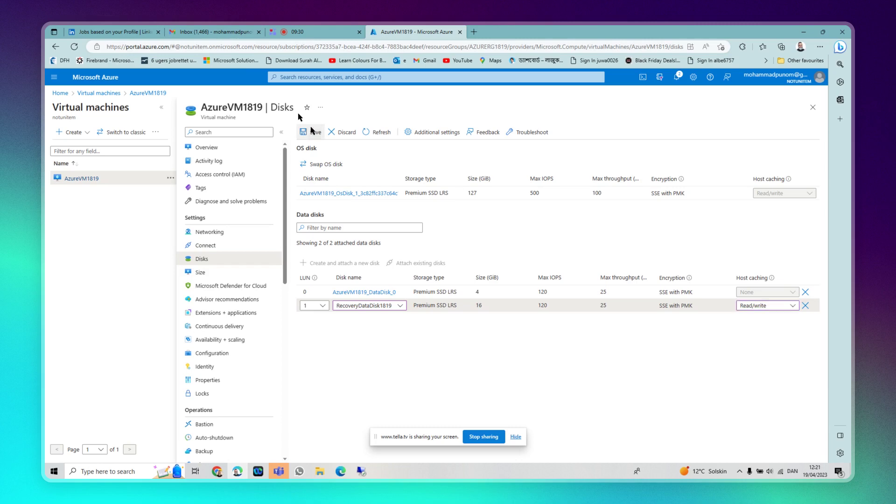
left_click(310, 132)
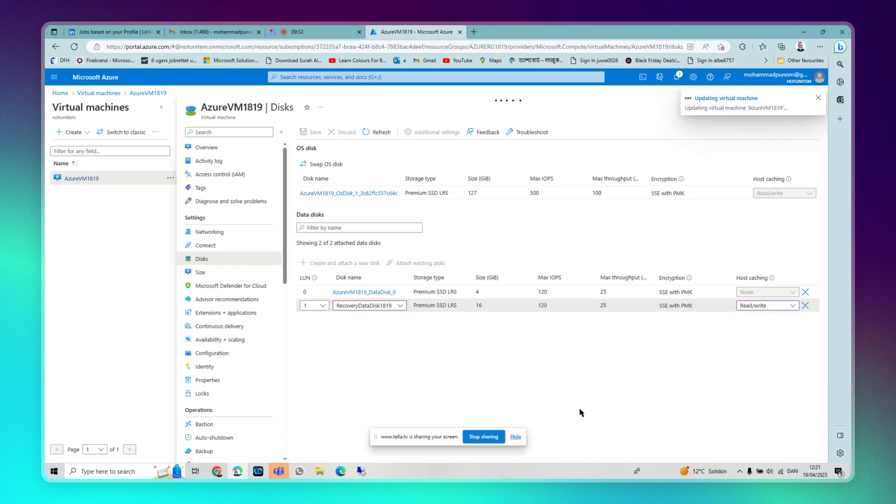
left_click(678, 79)
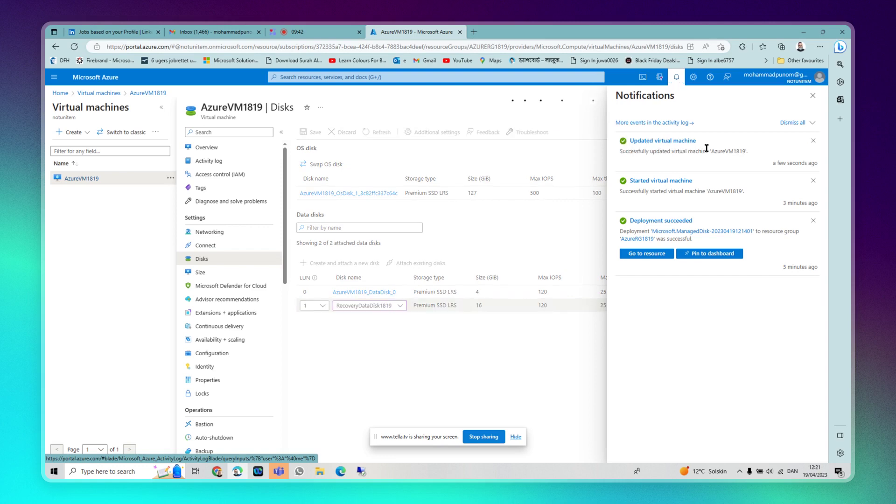
Switch to the Remote Desktop session, find Disk 3 in Disk Management, and check which actions its 3.98 GB partition offers.
key("alt+Tab")
left_click_drag(417, 245, 416, 262)
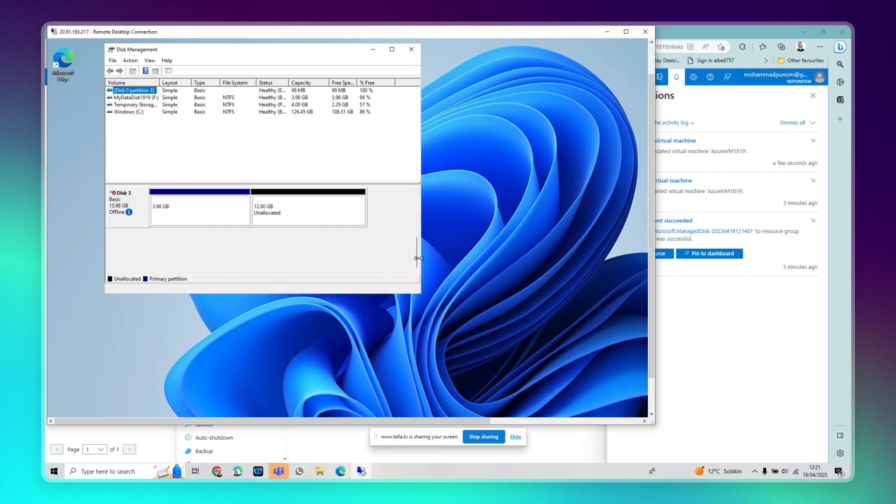
left_click_drag(419, 249, 423, 242)
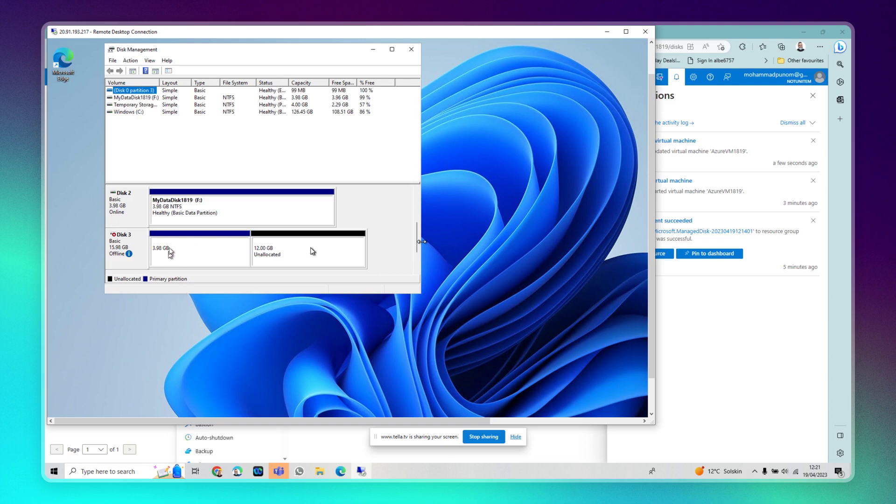
right_click(230, 248)
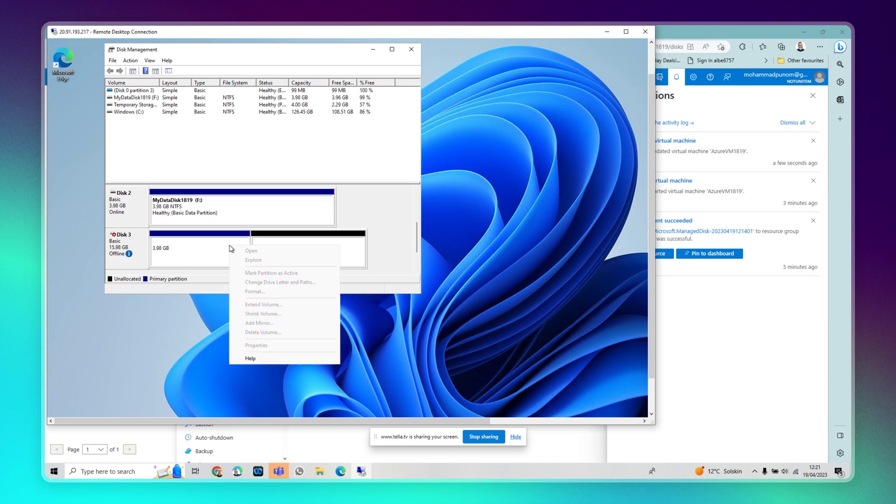
right_click(212, 237)
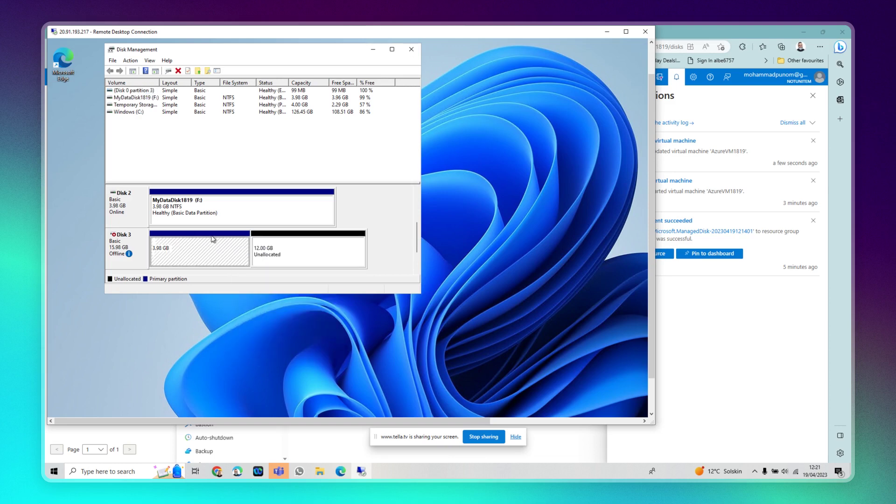
Open the properties from Disk 3's unallocated space, review the disk's volume information, and close the properties.
right_click(350, 255)
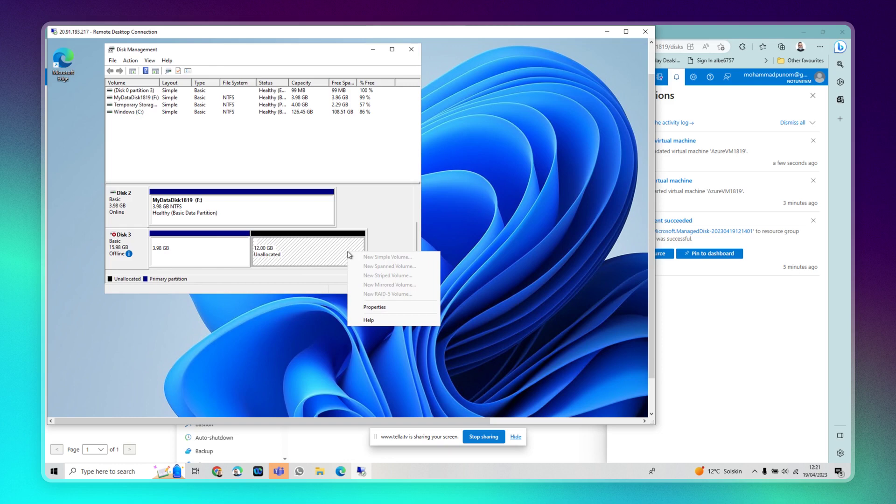
left_click(373, 308)
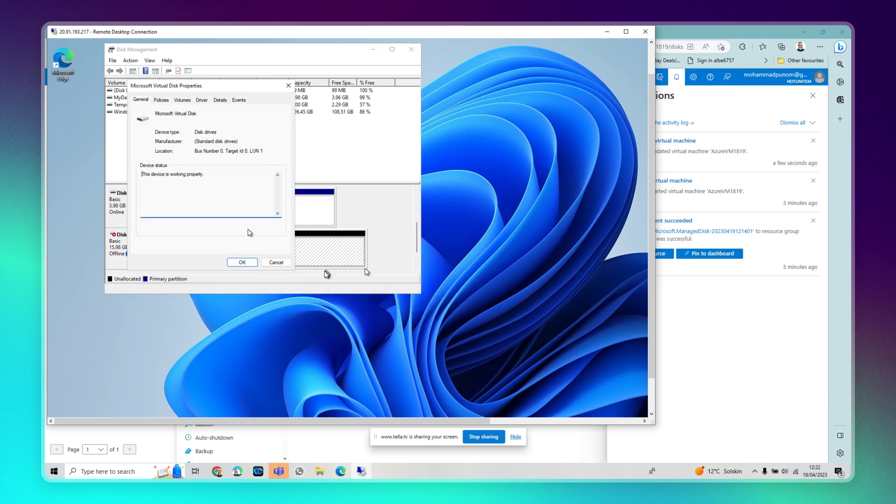
left_click(183, 100)
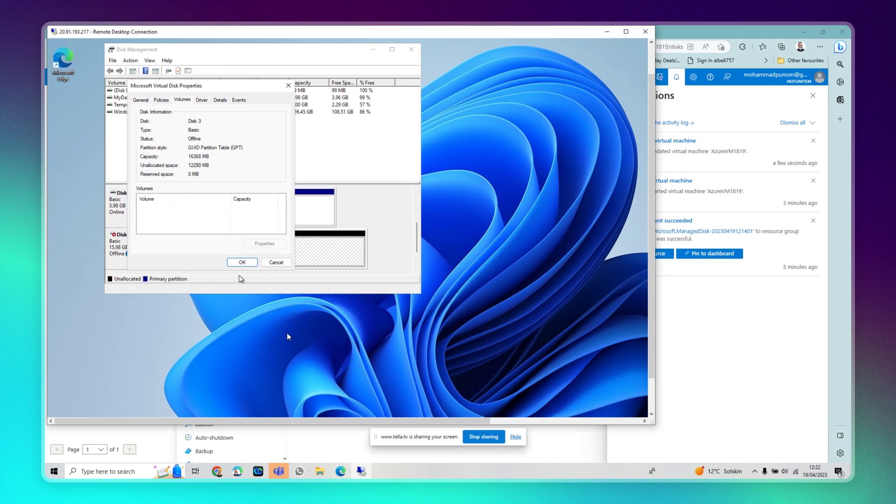
left_click(242, 263)
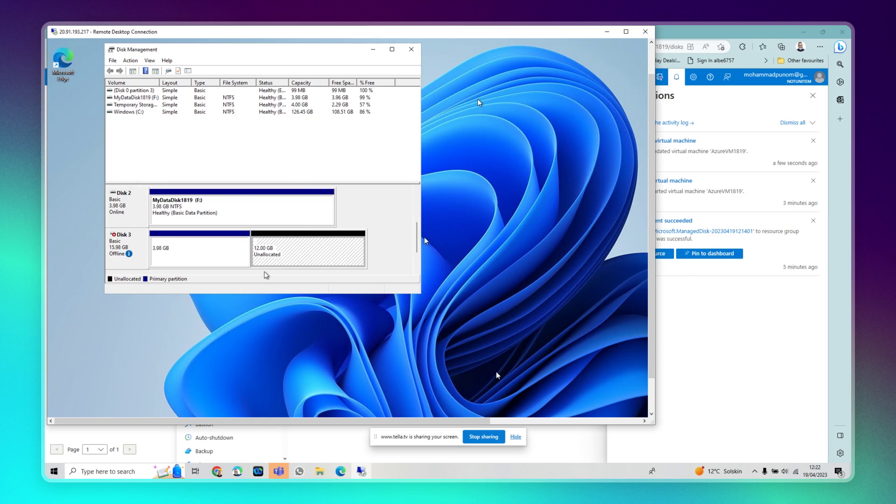
Close Disk Management and disconnect the remote desktop session, confirming the disconnection.
left_click_drag(417, 237, 418, 206)
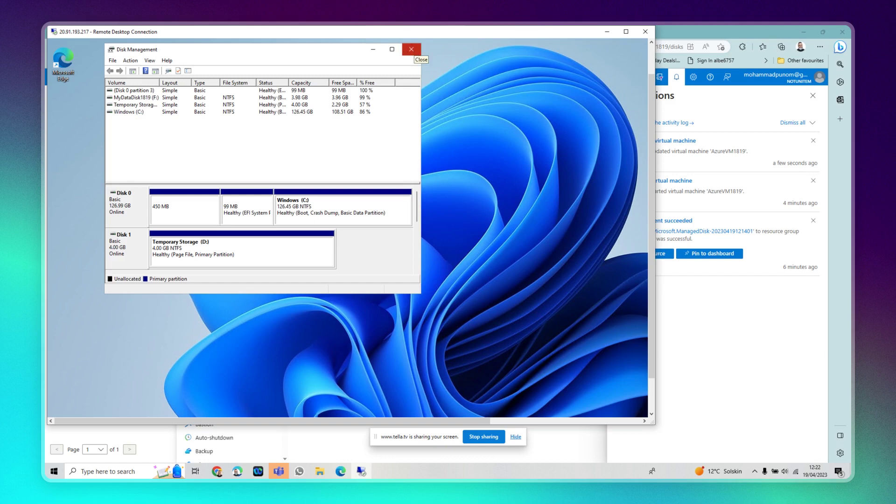
left_click(413, 50)
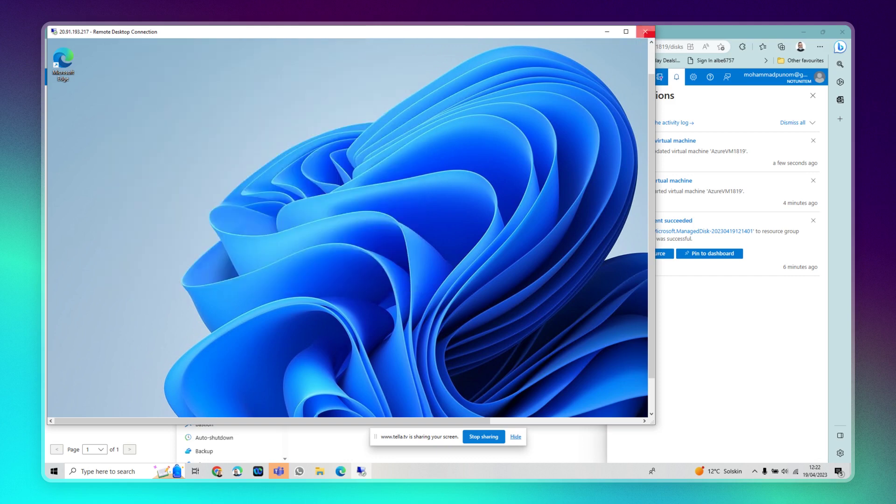
left_click(646, 33)
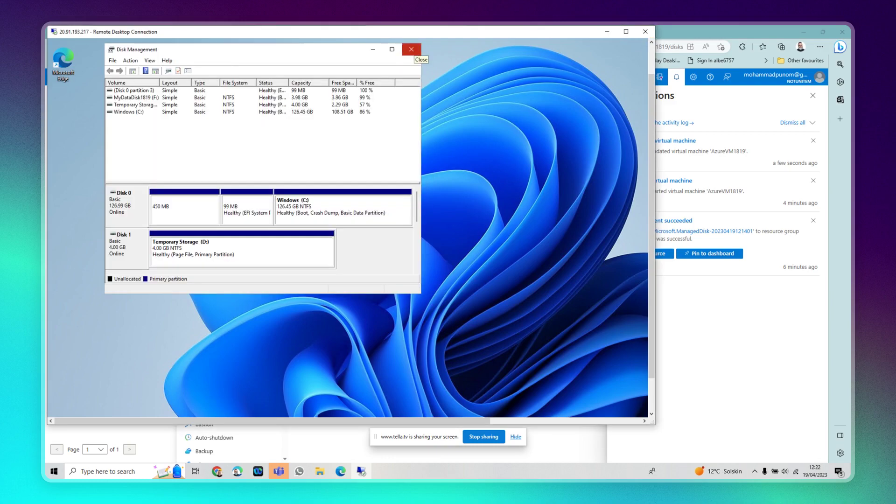
left_click(413, 50)
left_click(646, 33)
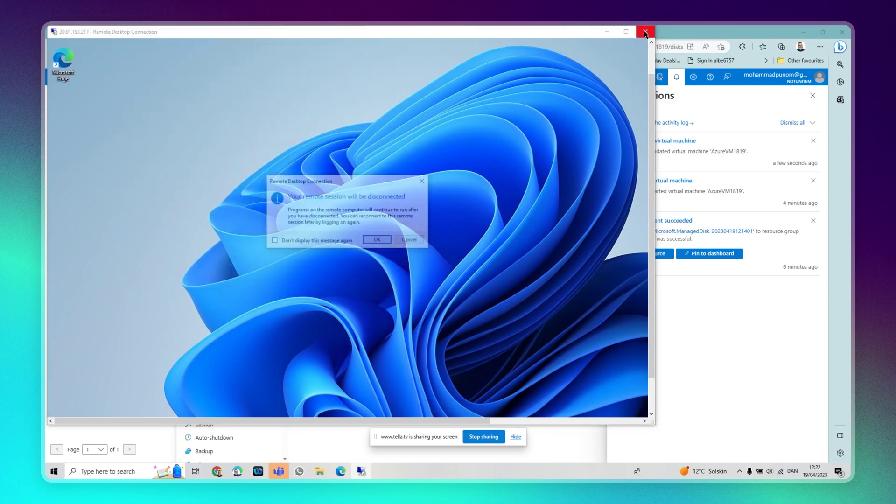
left_click(378, 240)
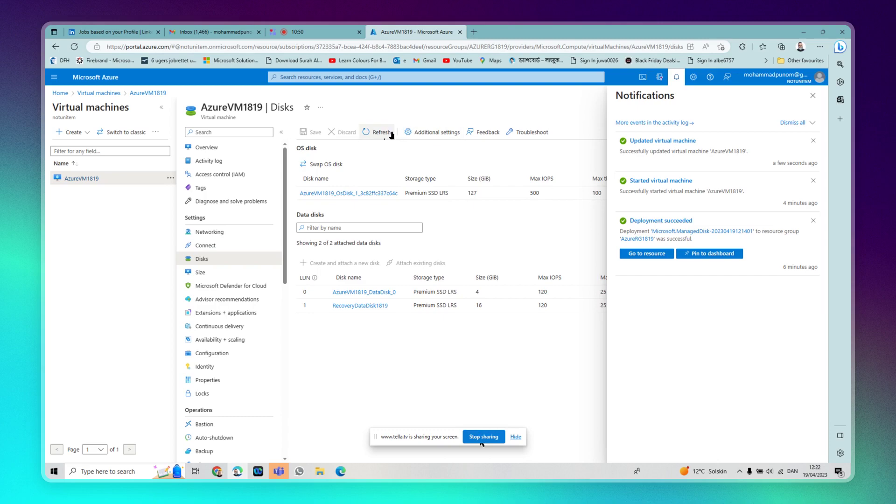